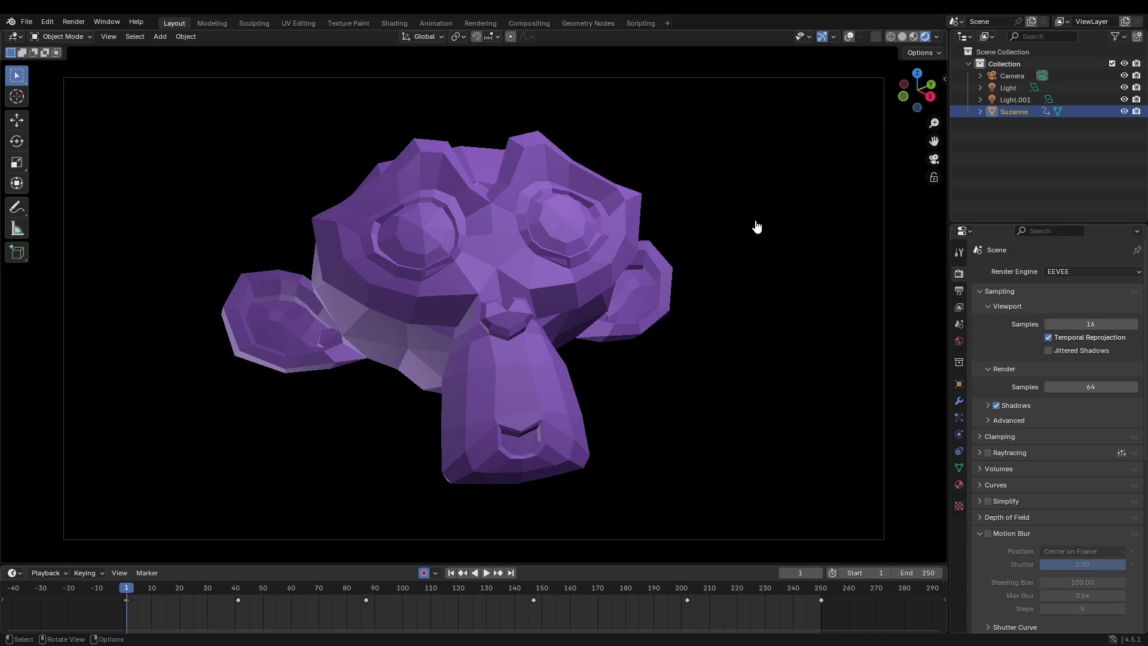
scroll(482, 289, up, 4)
scroll(568, 180, down, 5)
scroll(512, 243, up, 5)
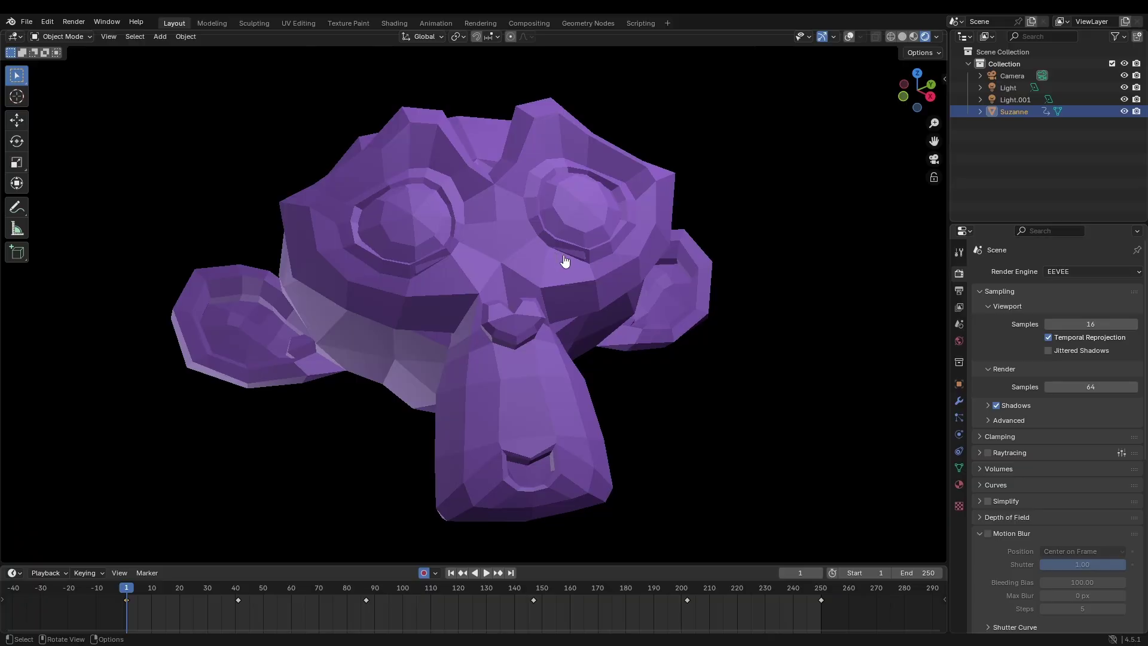
Switch to the Compositing workspace, select the Scale and Pixelate nodes, and reposition the Render Layers node slightly higher.
click(529, 24)
middle_drag(576, 181, 555, 300)
drag(359, 410, 592, 553)
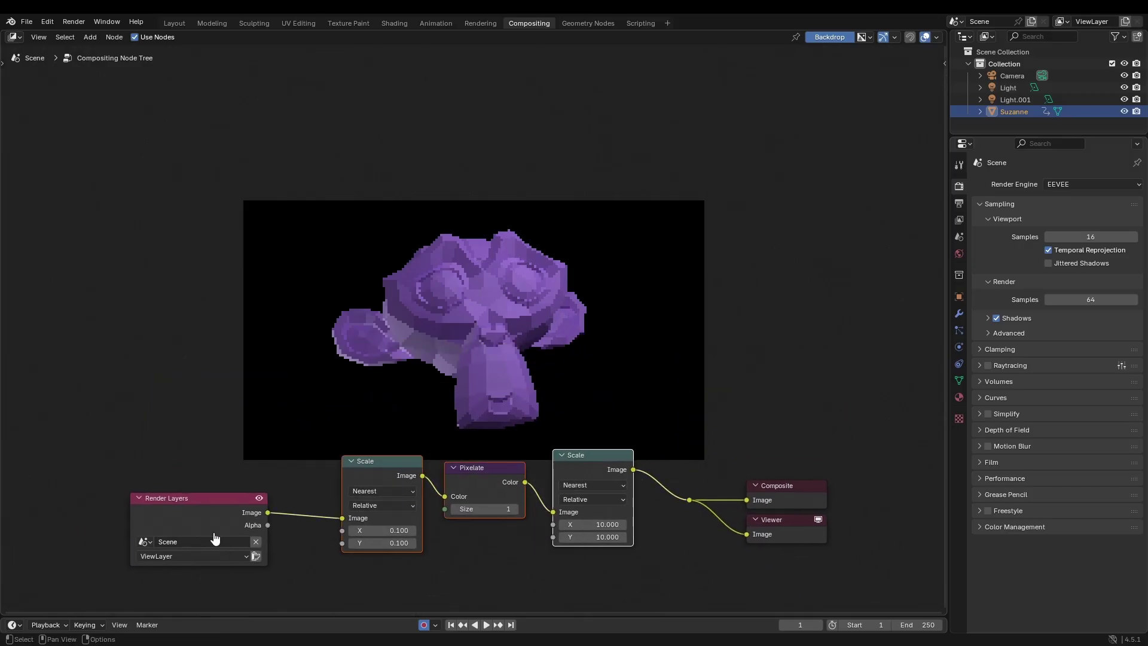
drag(215, 538, 199, 500)
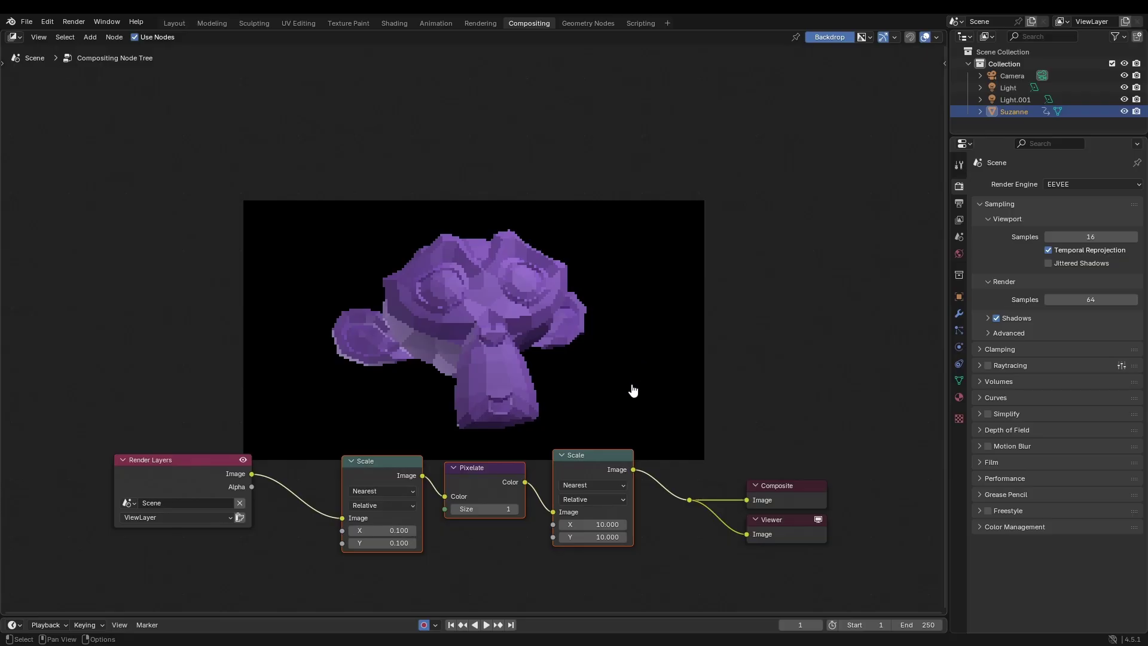
Play the animation and enlarge the compositor backdrop until it fills the node editor.
key(v)
key(space)
key(v)
key(v)
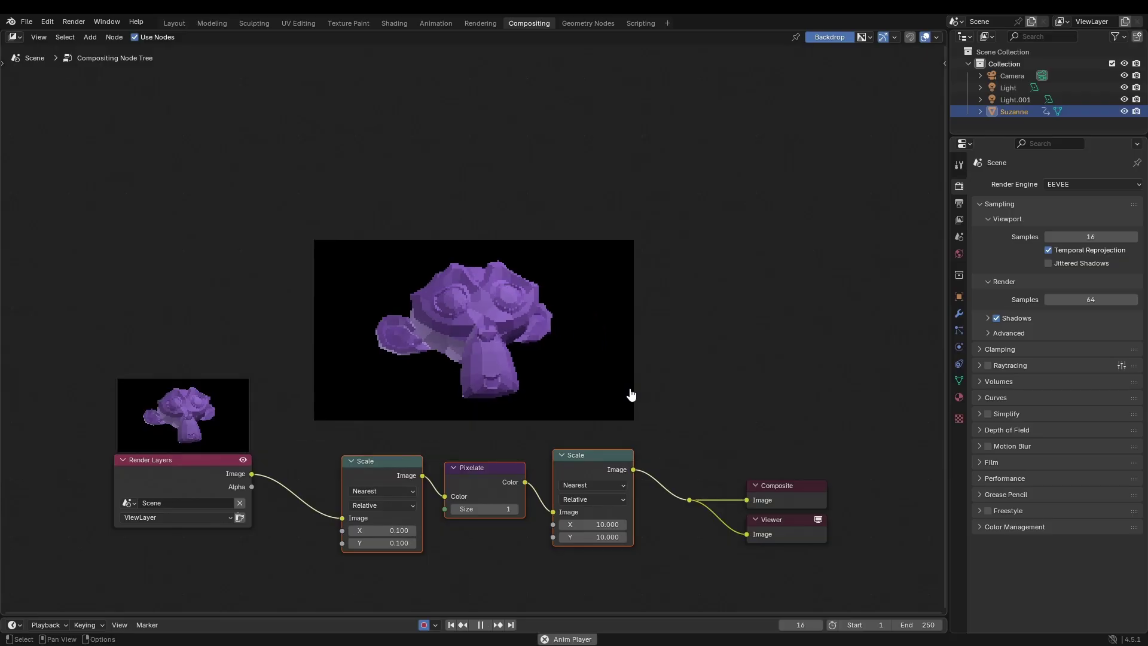
key(alt+v)
key(alt+v)
key(alt+v)
key(alt+v)
key(alt+v)
key(alt+v)
key(alt+v)
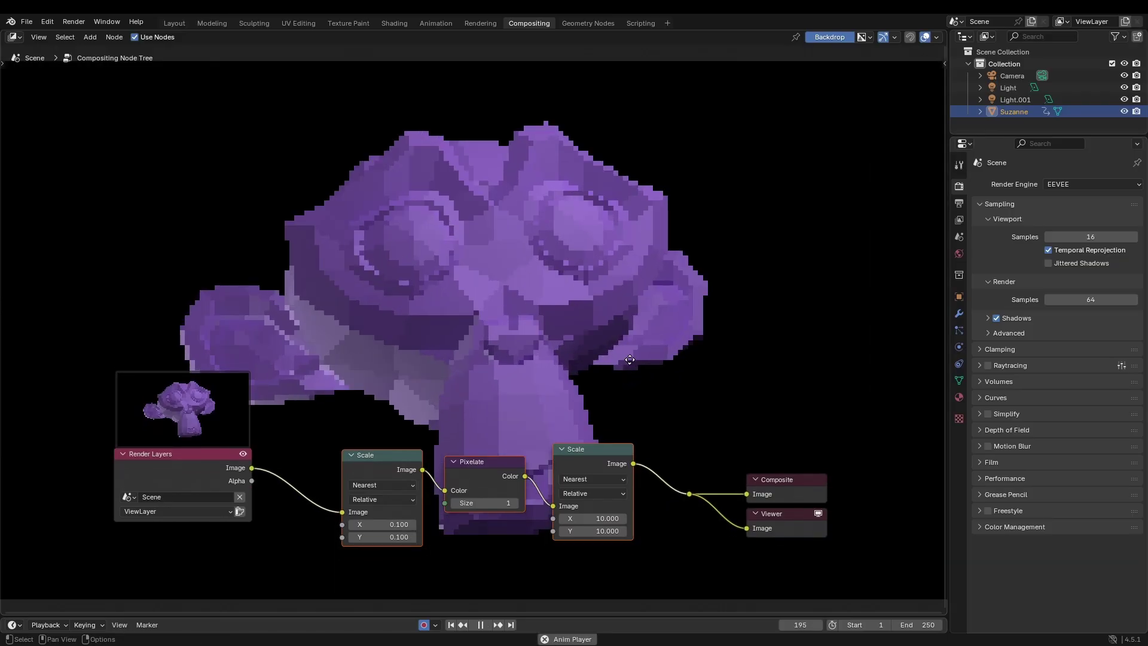
Add a Scale node in the empty space above the existing compositing chain.
middle_drag(630, 359, 579, 389)
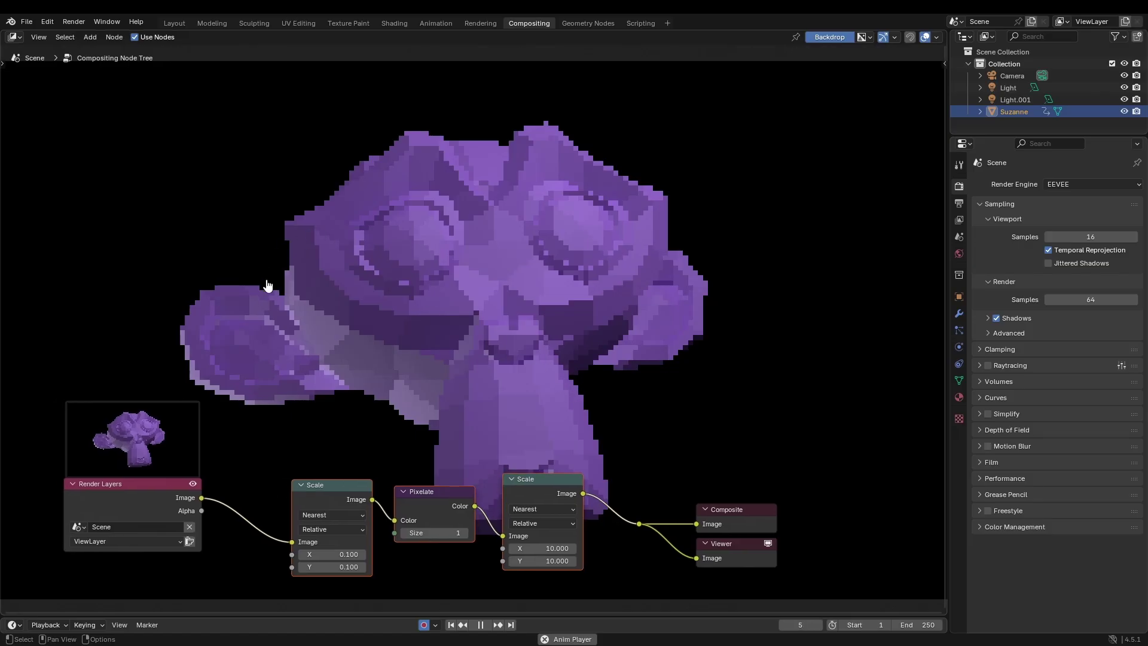
middle_drag(538, 433, 590, 418)
key(shift+a)
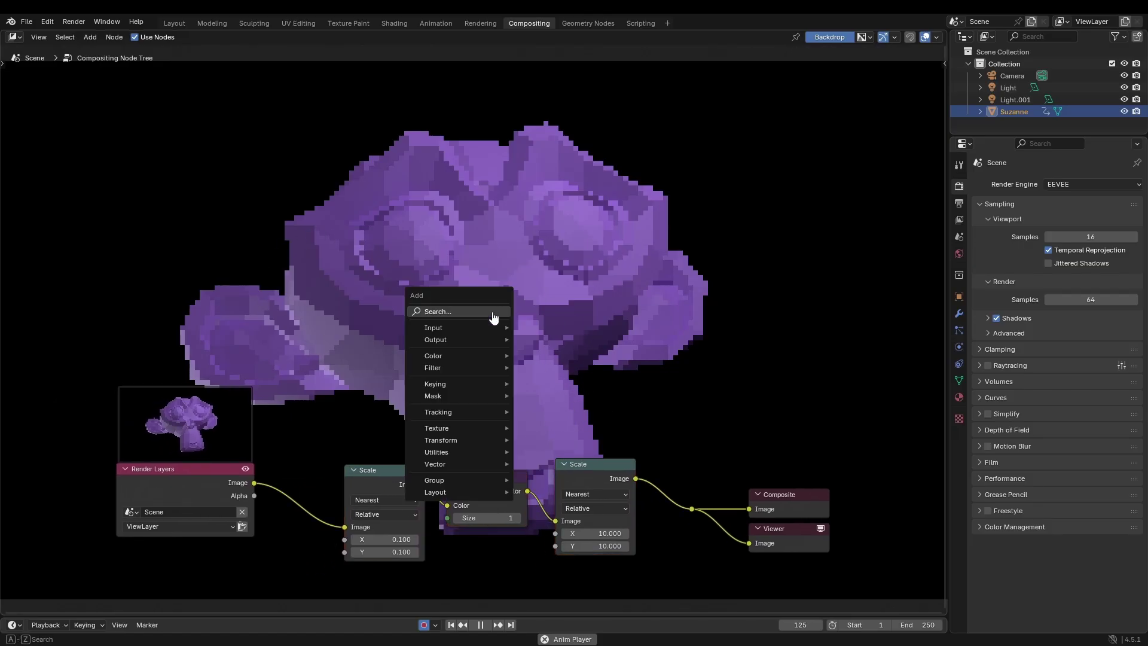
click(493, 312)
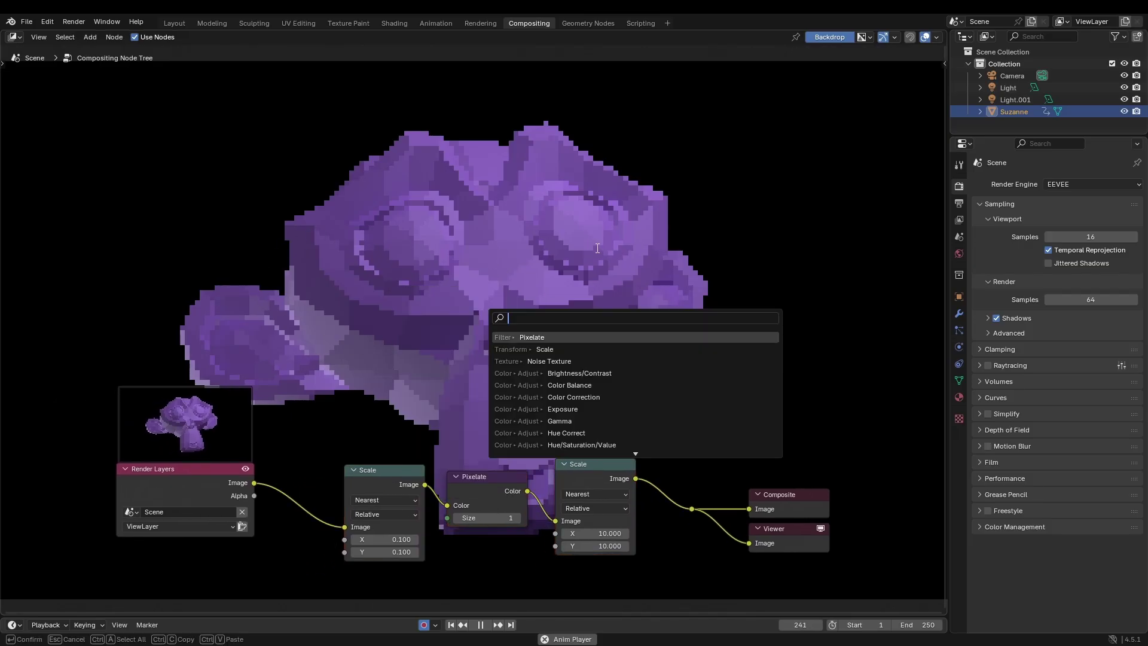
text(scal)
key(Return)
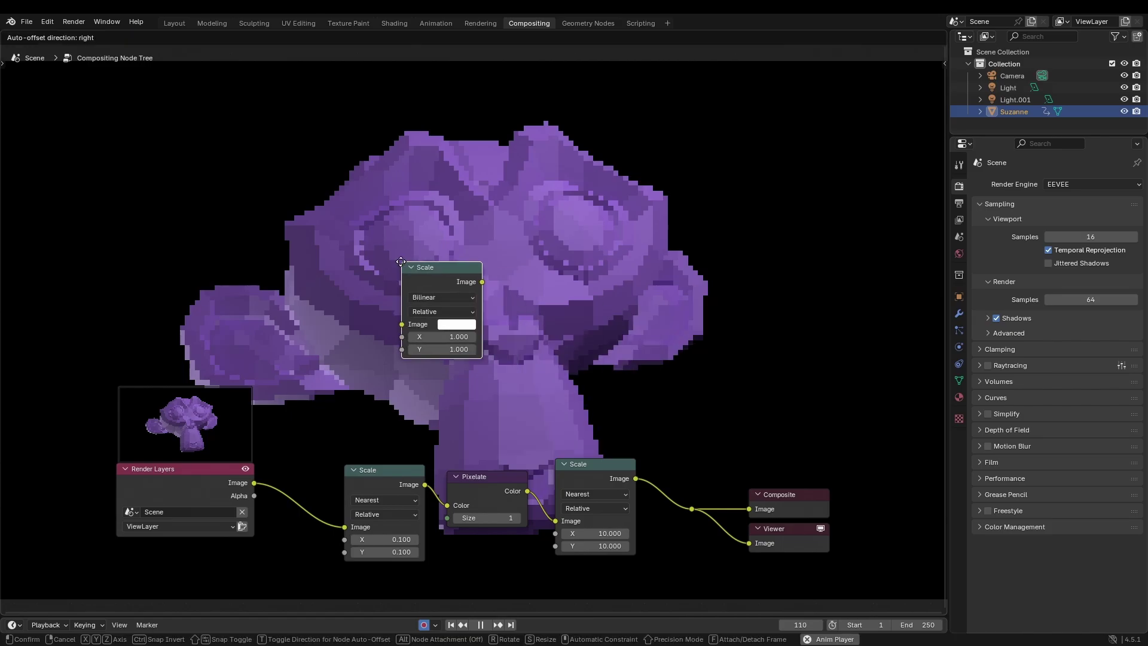
click(404, 277)
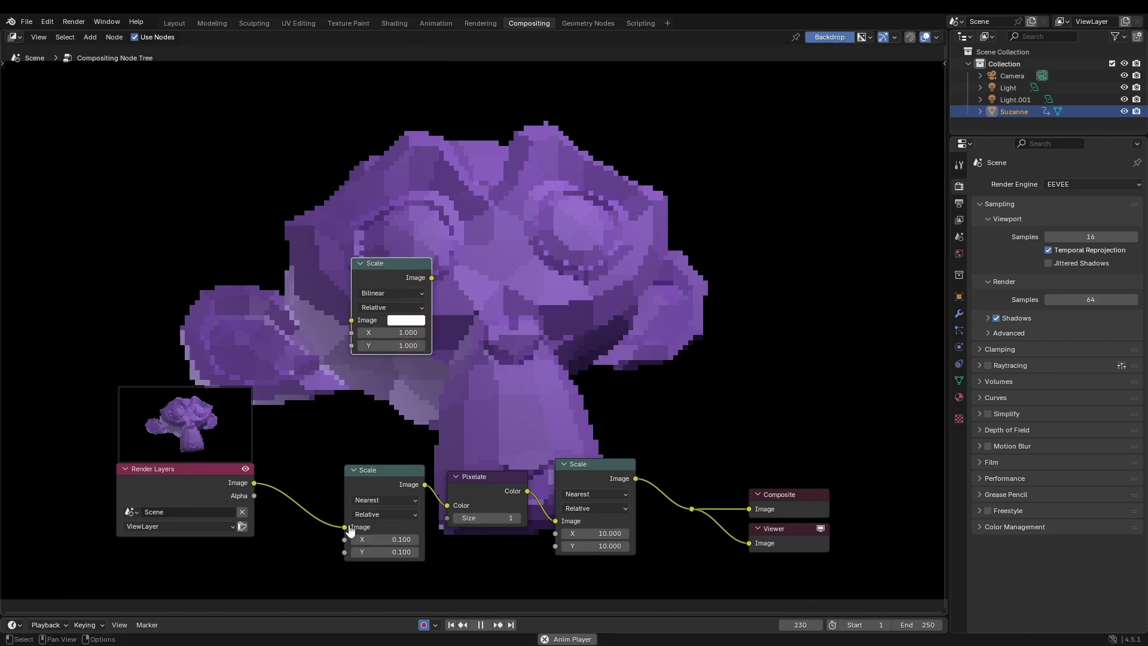
Detach the old Scale, Pixelate, Scale chain so Render Layers feeds the Viewer's reroute directly, and move the three nodes aside.
drag(345, 526, 748, 509)
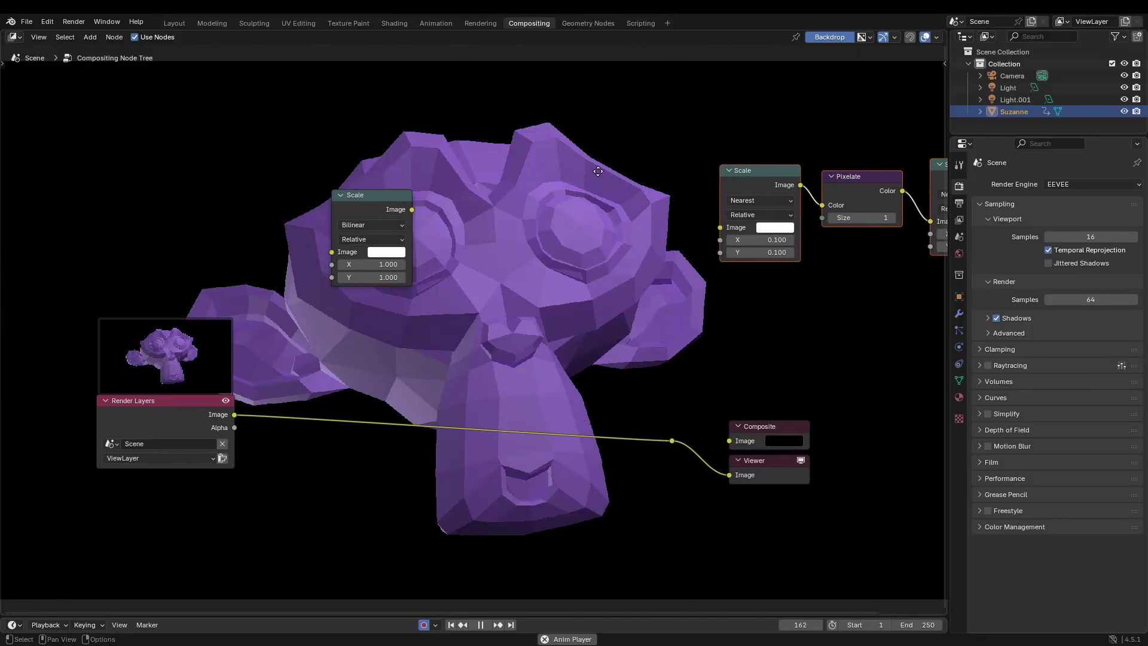
middle_drag(586, 180, 497, 228)
drag(638, 186, 972, 323)
drag(688, 247, 790, 216)
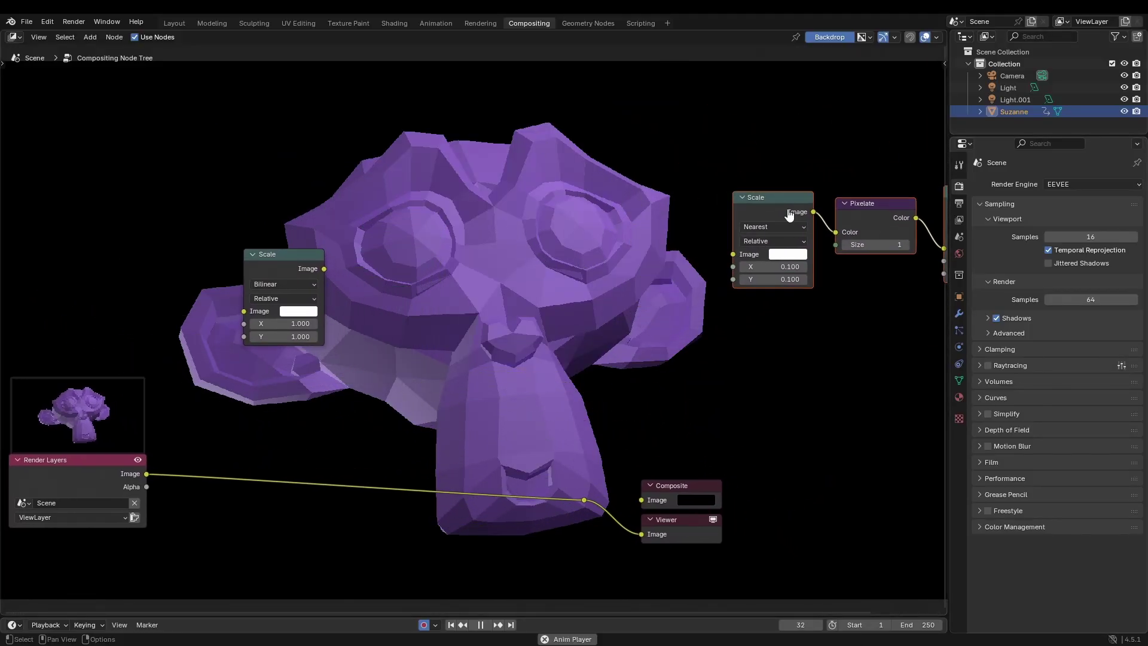
click(688, 239)
Insert the new Scale node into the link after Render Layers and set its interpolation to Nearest.
drag(262, 252, 256, 452)
middle_drag(530, 330, 565, 286)
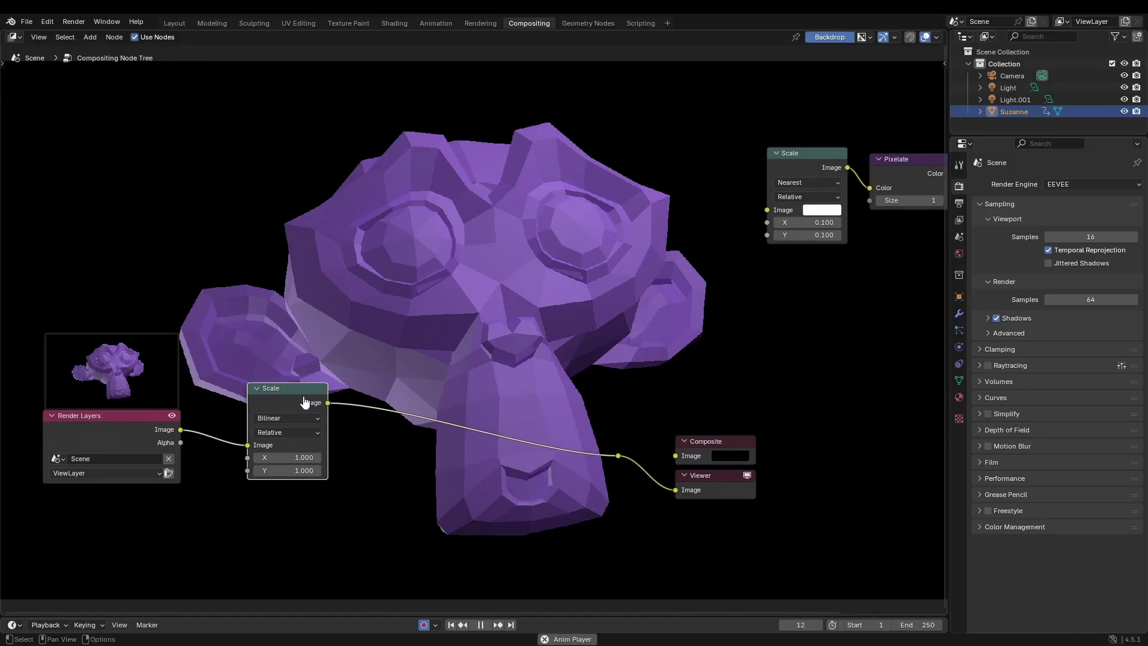
drag(305, 401, 295, 415)
click(278, 432)
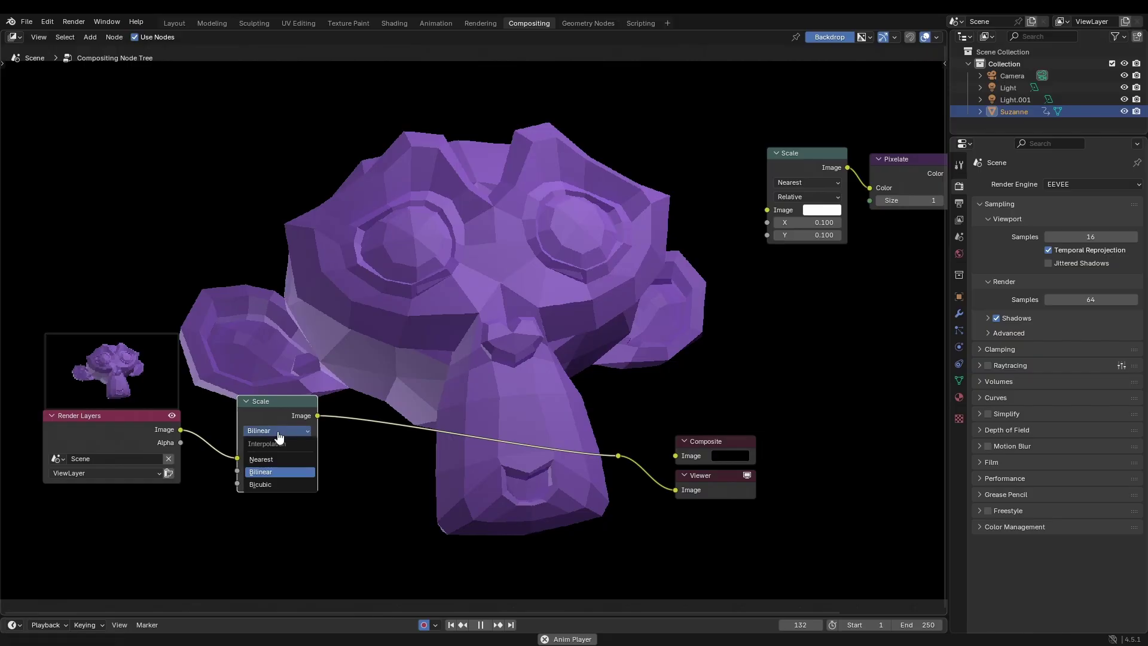
click(277, 436)
click(278, 435)
click(285, 459)
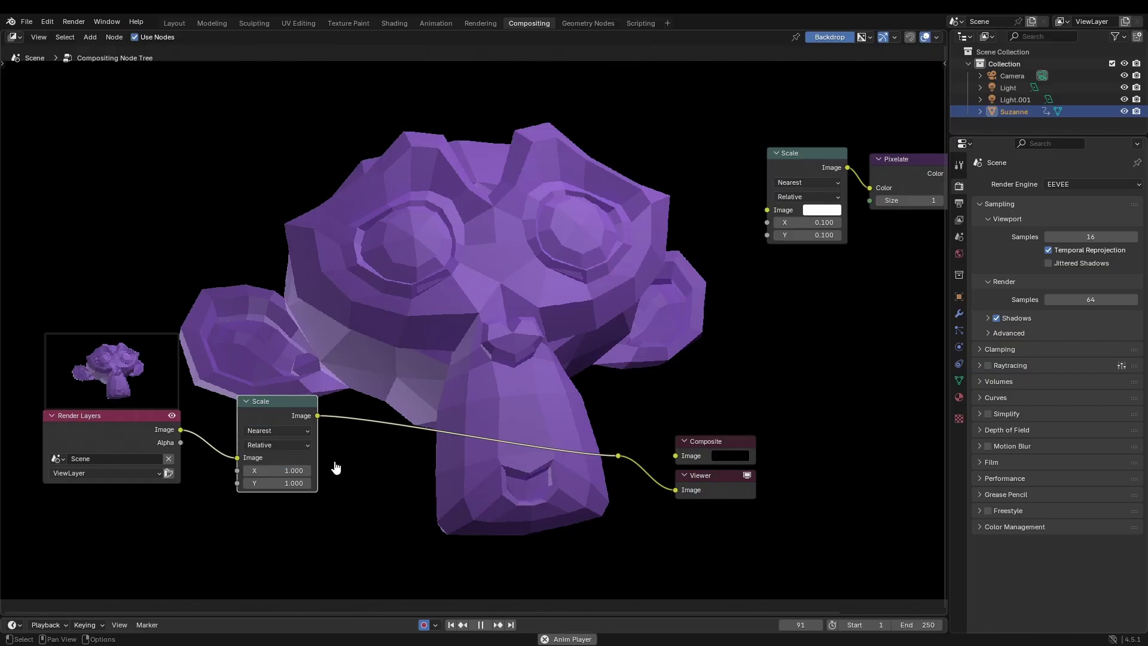
Set both the X and Y factors of the new Scale node to 0.1.
click(295, 471)
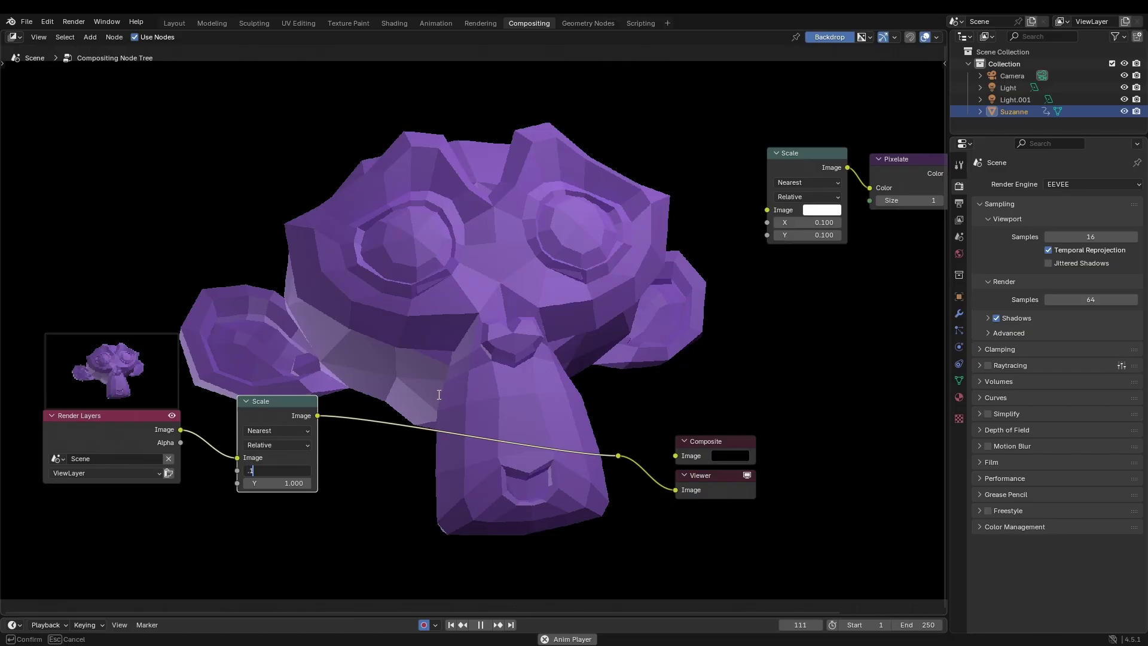
text(.1)
key(Return)
click(297, 482)
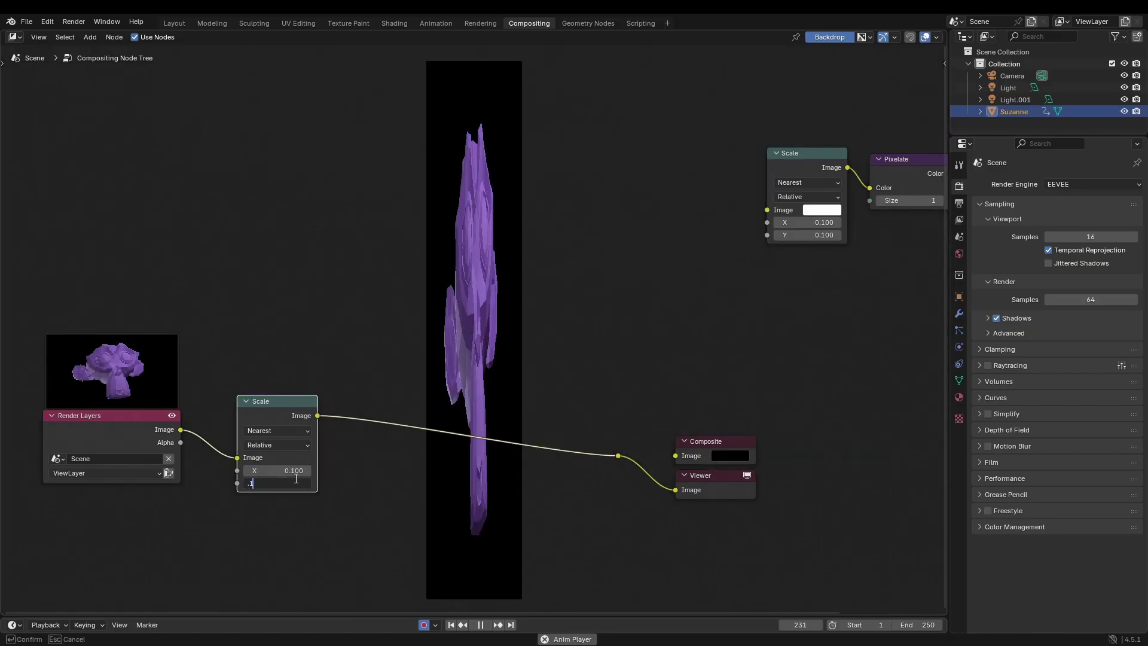
text(.1)
key(Return)
Link the reroute point to the Composite node's Image input.
middle_drag(673, 316, 658, 314)
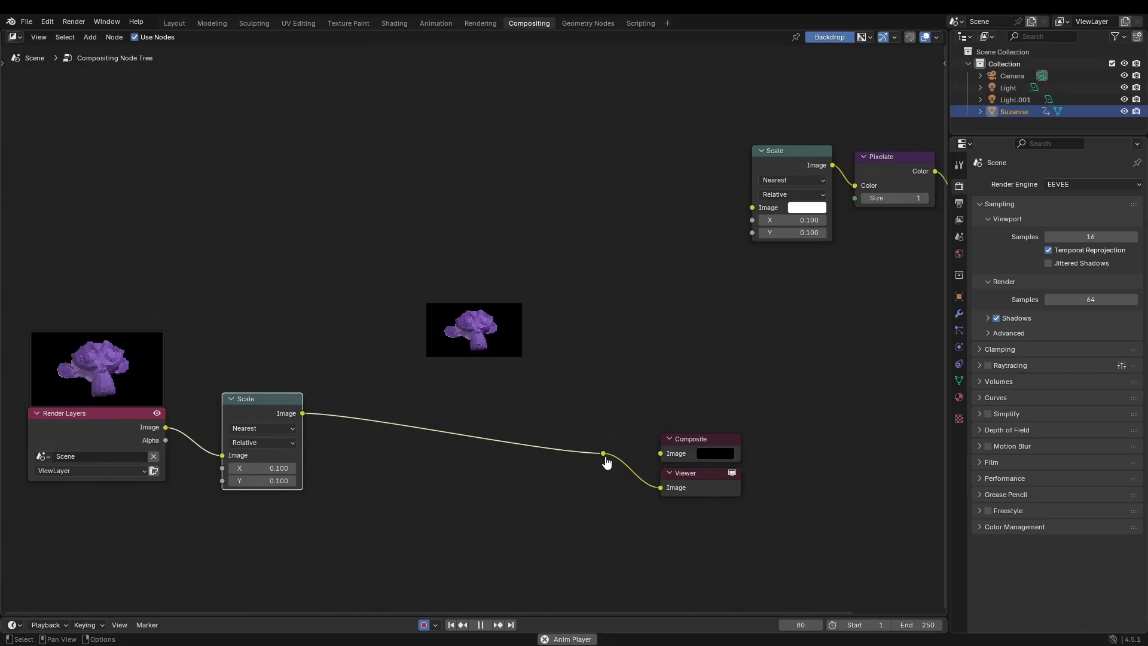
drag(605, 458, 660, 453)
middle_drag(840, 293, 830, 279)
Duplicate the Scale node and insert the copy into the link before the reroute.
click(243, 401)
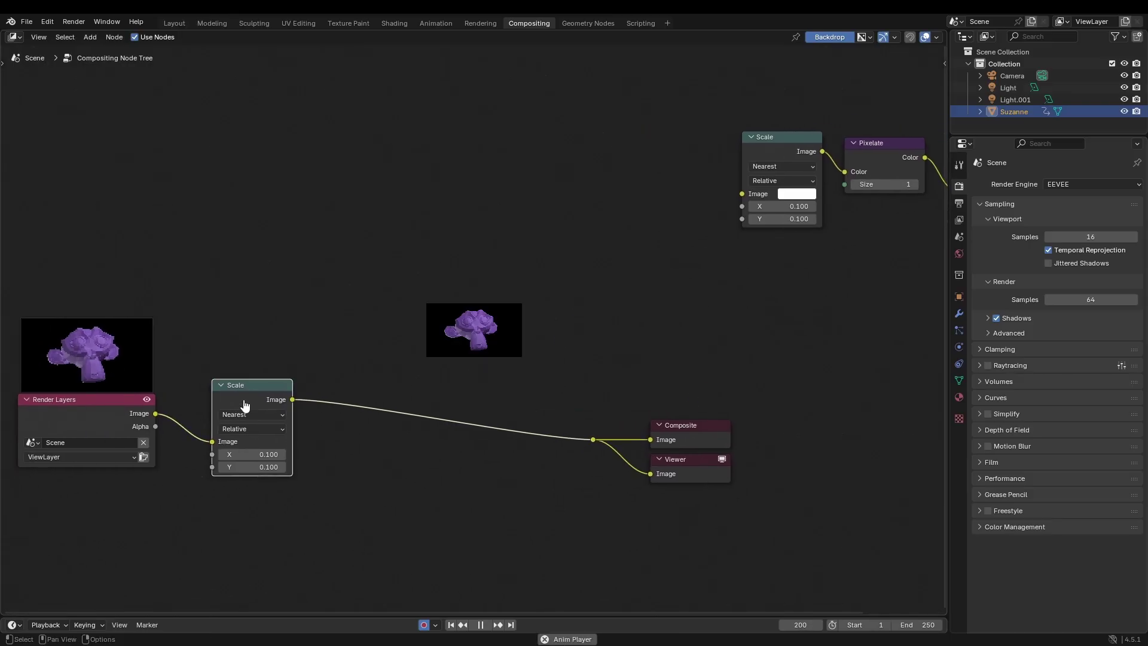
mouse_move(260, 385)
mouse_down()
mouse_move(294, 386)
mouse_move(268, 386)
mouse_up()
key(shift+d)
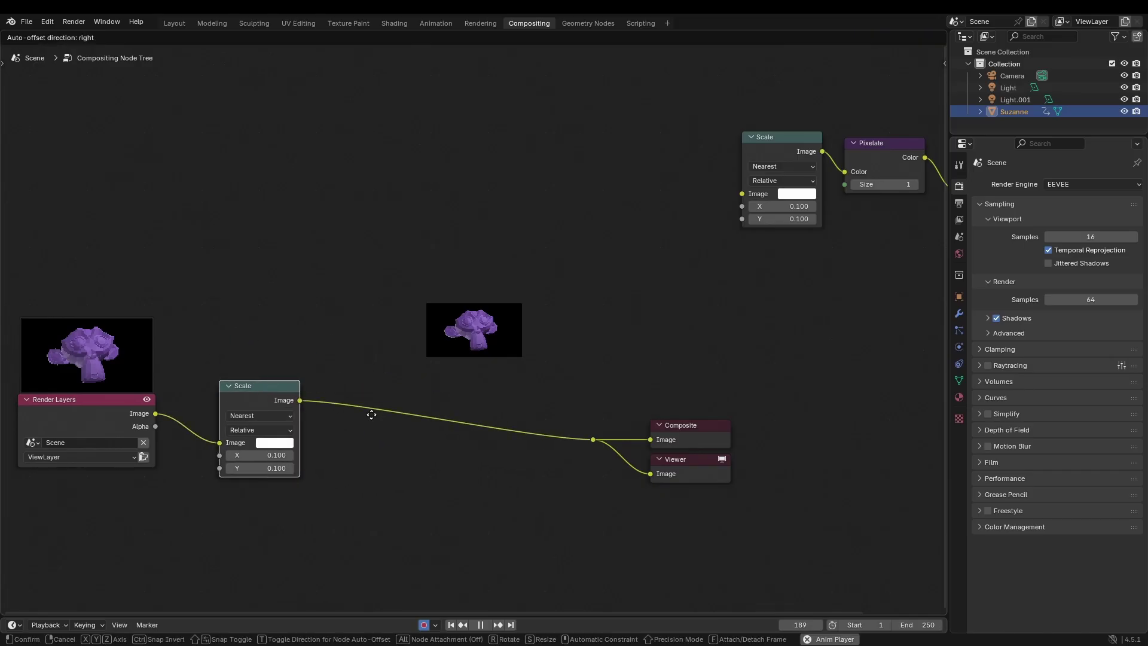
click(587, 421)
drag(478, 415, 485, 388)
key(Escape)
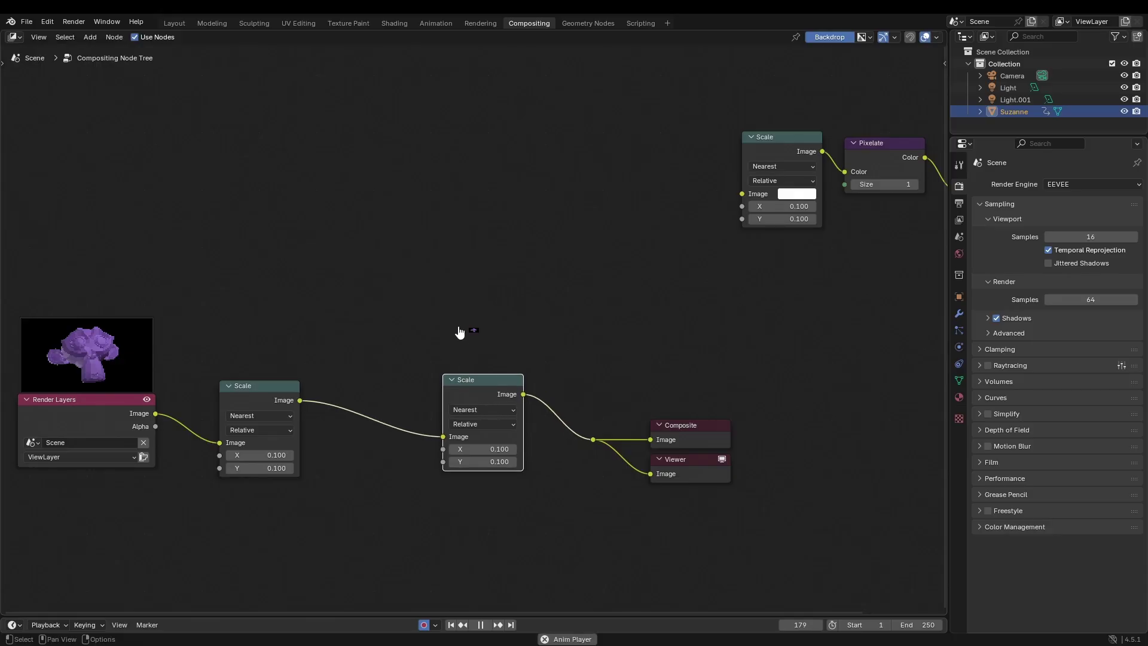
Set the duplicated Scale node's X and Y factors to 10, matching the last Scale node of the reference chain.
middle_drag(579, 355, 515, 355)
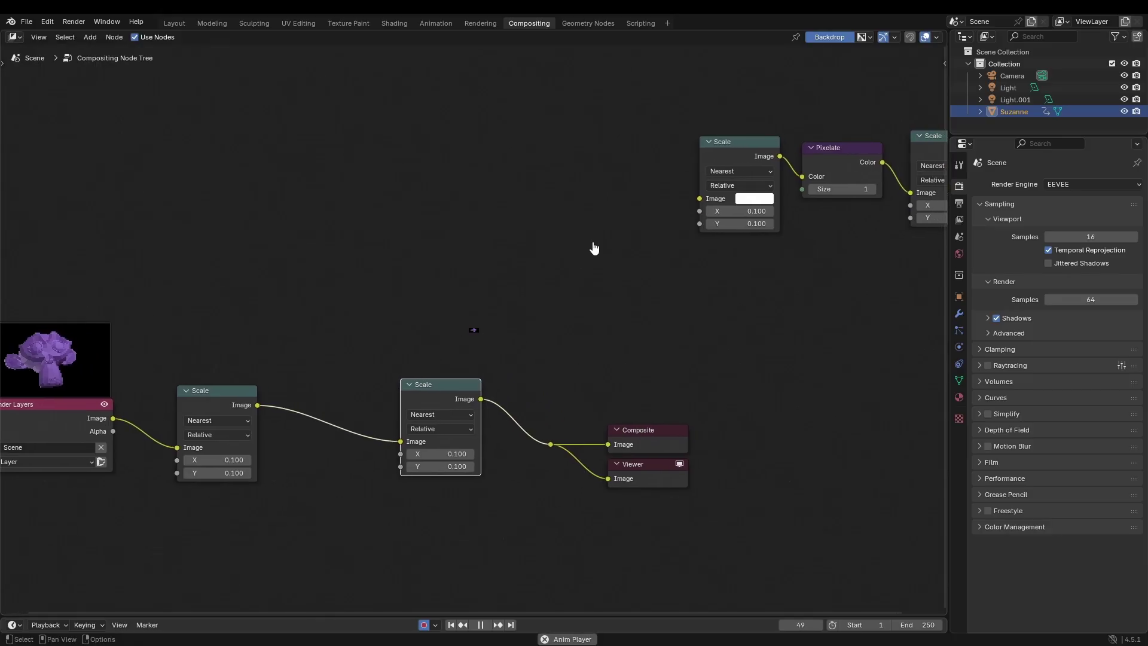
middle_drag(701, 337, 453, 384)
scroll(833, 205, up, 4)
middle_drag(832, 205, 635, 303)
scroll(676, 302, up, 5)
middle_drag(690, 191, 589, 204)
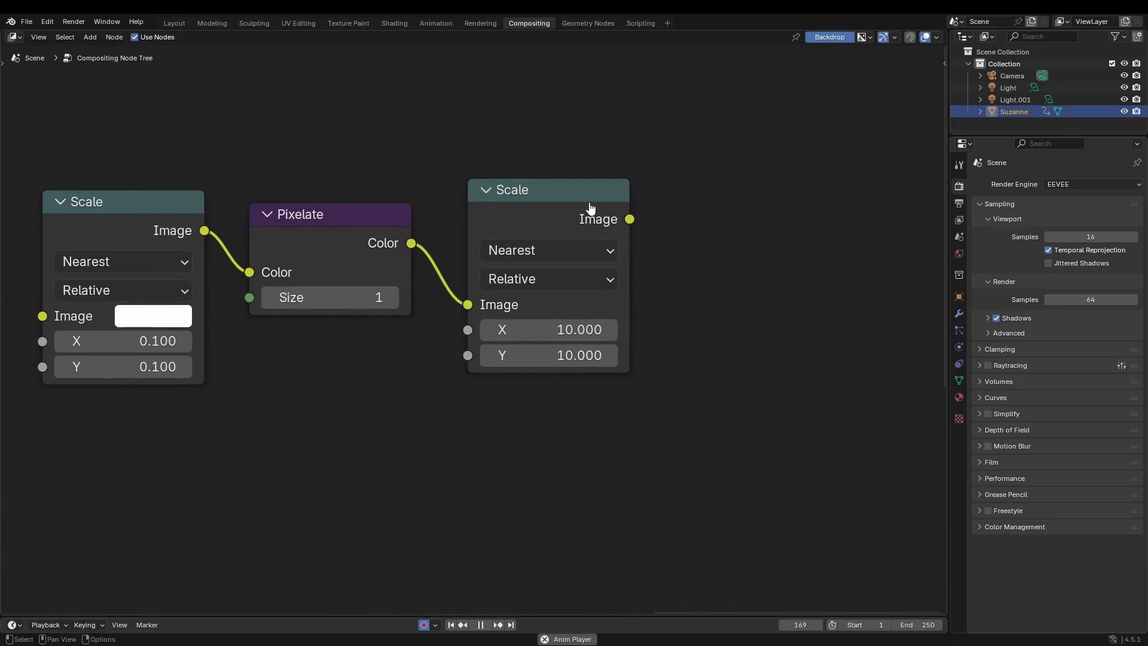
click(589, 208)
scroll(513, 329, down, 7)
middle_drag(104, 520, 363, 410)
middle_drag(180, 502, 515, 399)
click(535, 405)
text(10)
key(Tab)
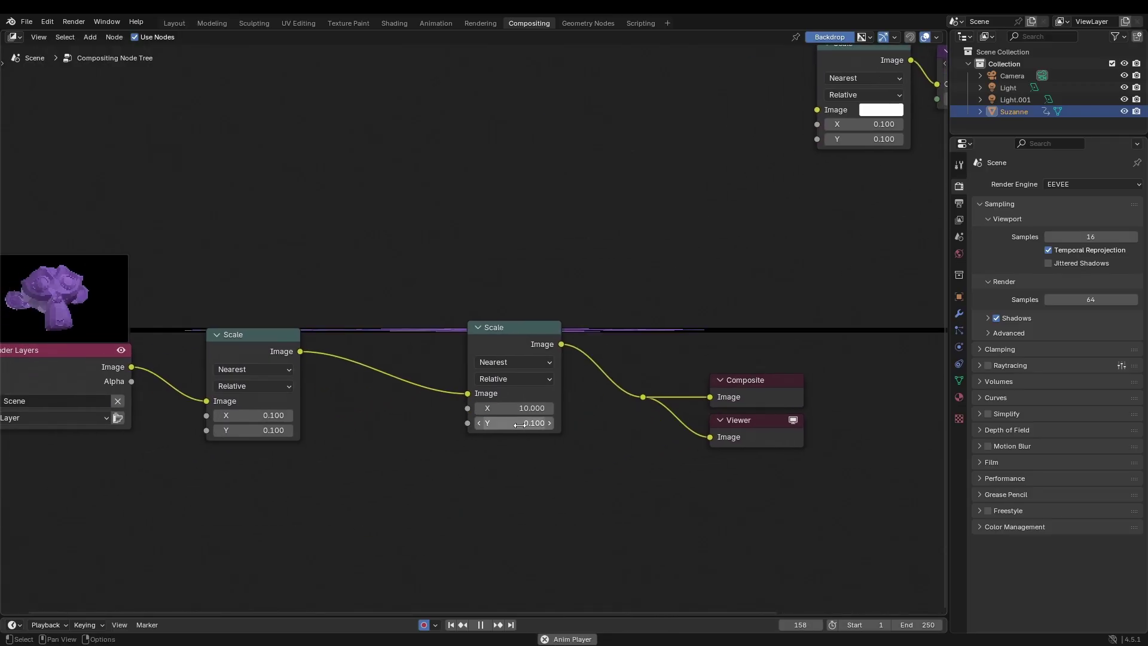
text(10)
key(Return)
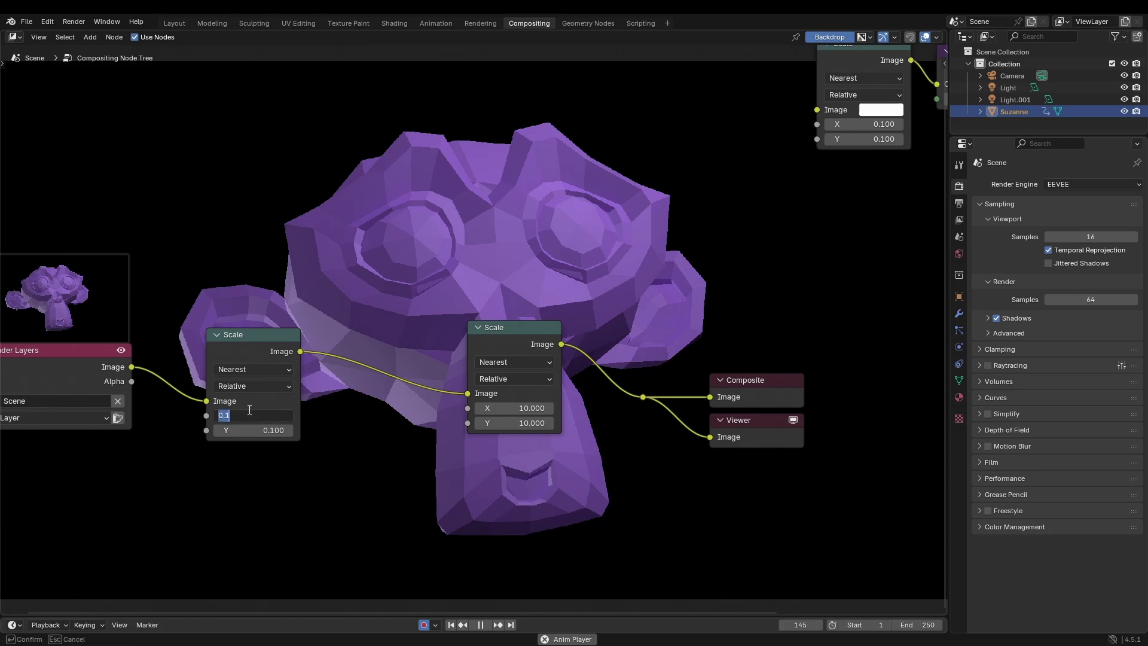
Move the two linked Scale nodes apart to widen the gap between them.
mouse_move(493, 345)
mouse_down()
mouse_move(549, 342)
mouse_move(505, 333)
mouse_move(503, 347)
mouse_up()
middle_drag(399, 320, 367, 318)
drag(226, 337, 212, 337)
middle_drag(506, 301, 332, 399)
middle_drag(420, 422, 590, 348)
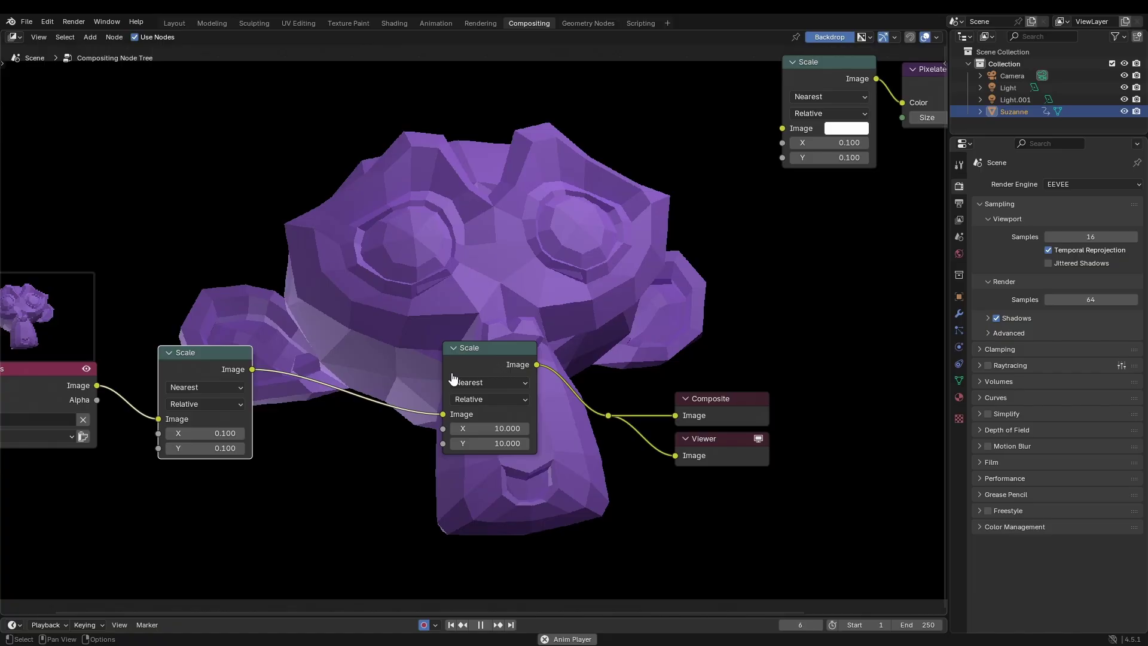
Add a Pixelate node and insert it into the link between the two Scale nodes.
middle_drag(706, 277, 464, 392)
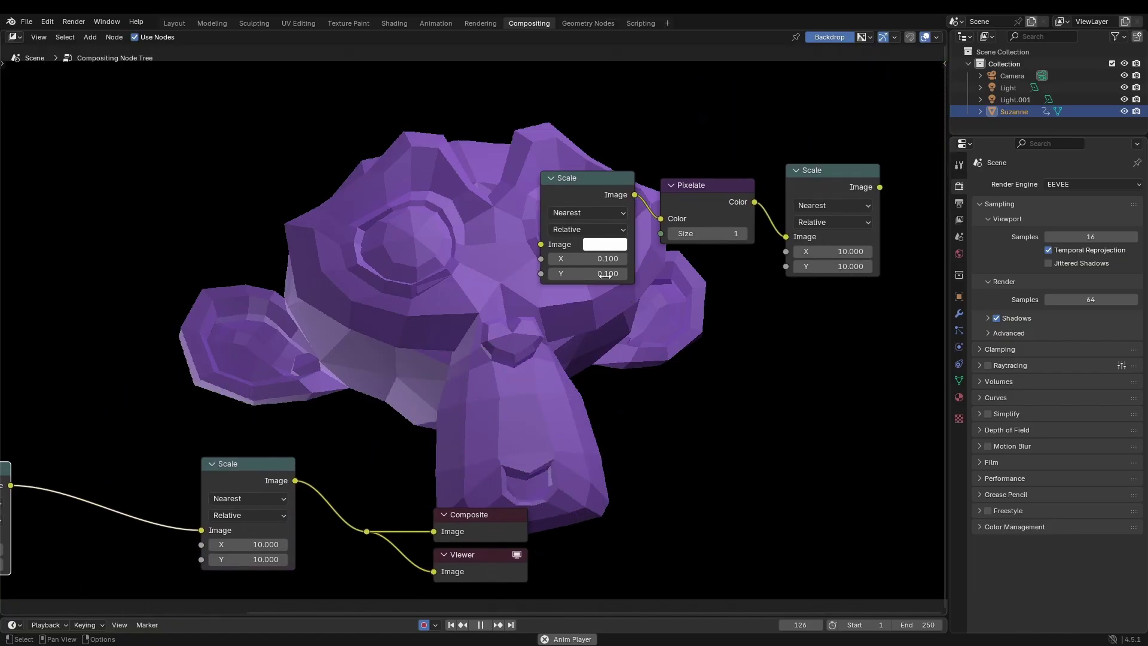
click(712, 196)
middle_drag(338, 316, 613, 311)
middle_drag(381, 314, 409, 259)
key(shift+a)
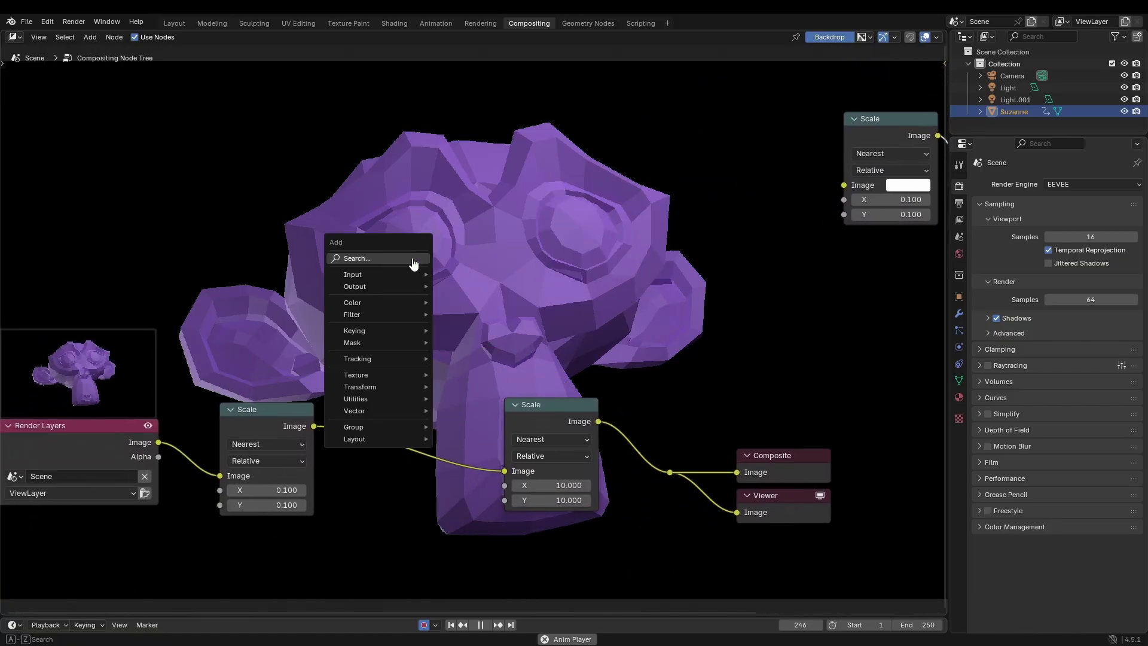
click(413, 260)
text(pixe)
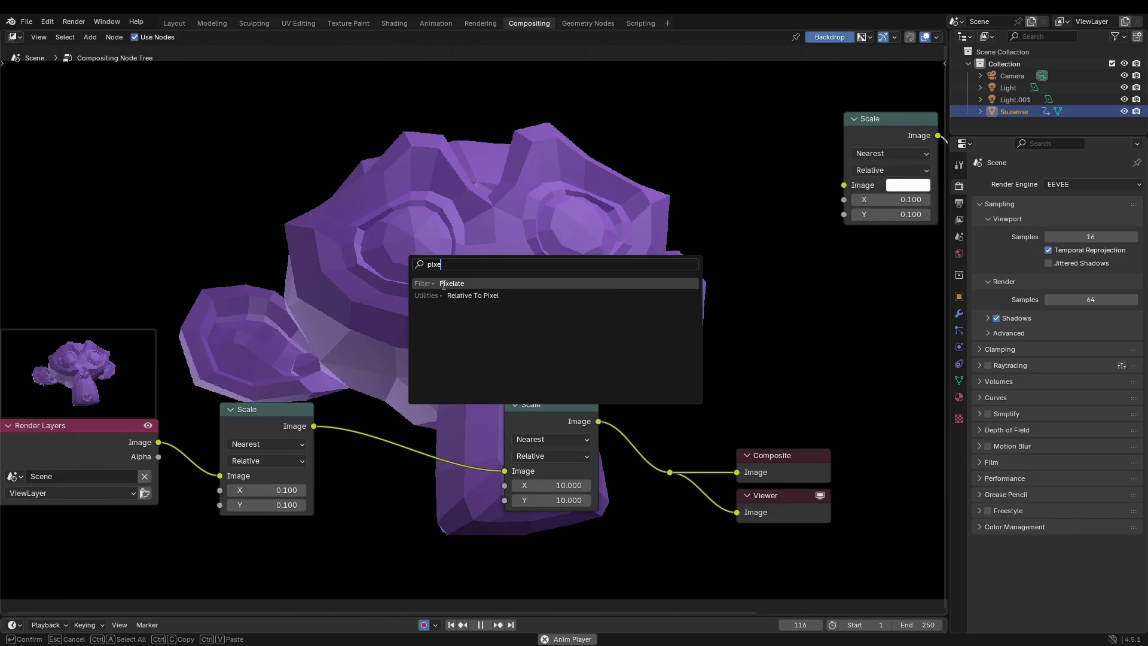
click(444, 283)
click(388, 453)
middle_drag(714, 420, 626, 409)
drag(275, 447, 417, 460)
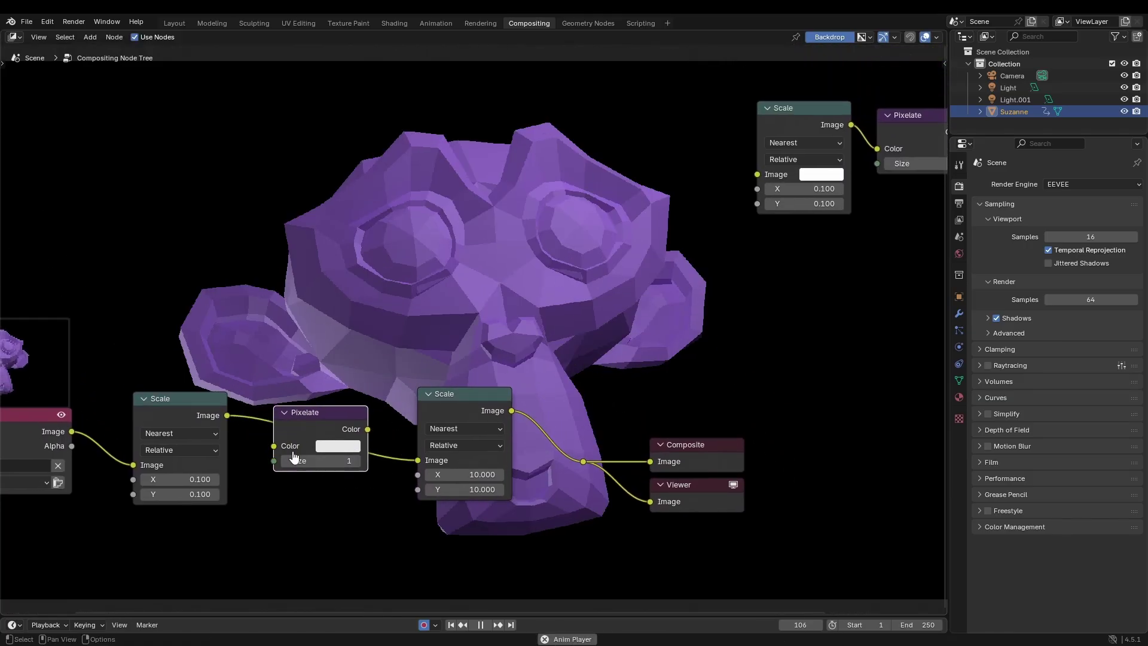
drag(306, 418, 311, 420)
Try a Size of 2 on the Pixelate node and return it to 1.
mouse_move(326, 461)
mouse_down()
mouse_move(383, 461)
mouse_move(325, 462)
mouse_move(335, 464)
mouse_up()
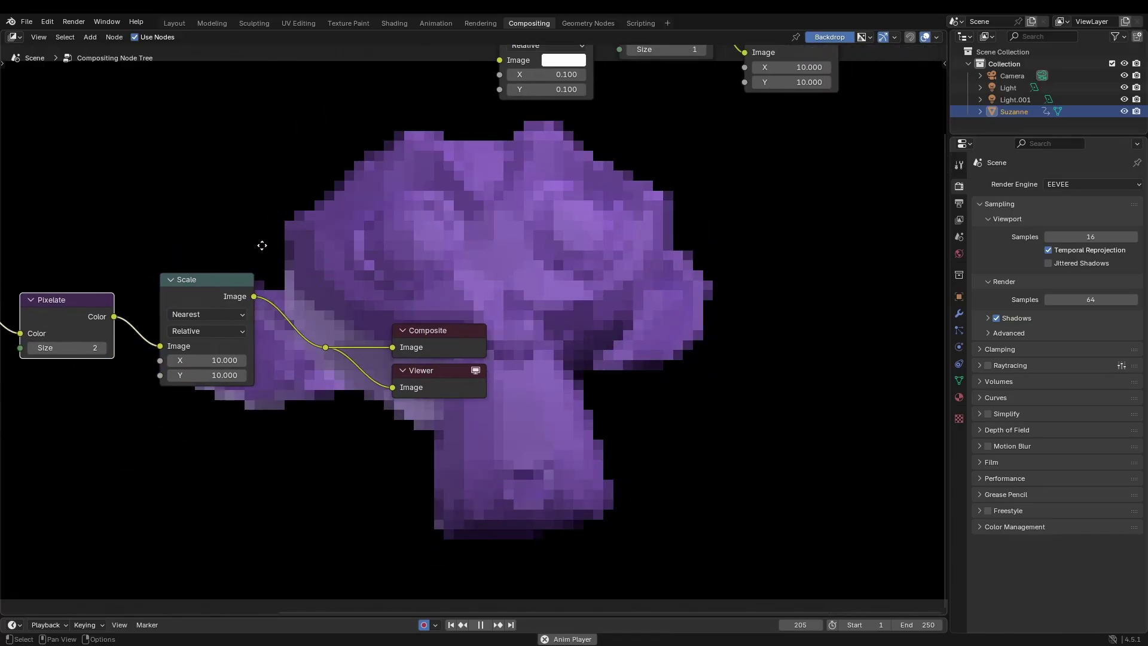
drag(351, 440, 341, 440)
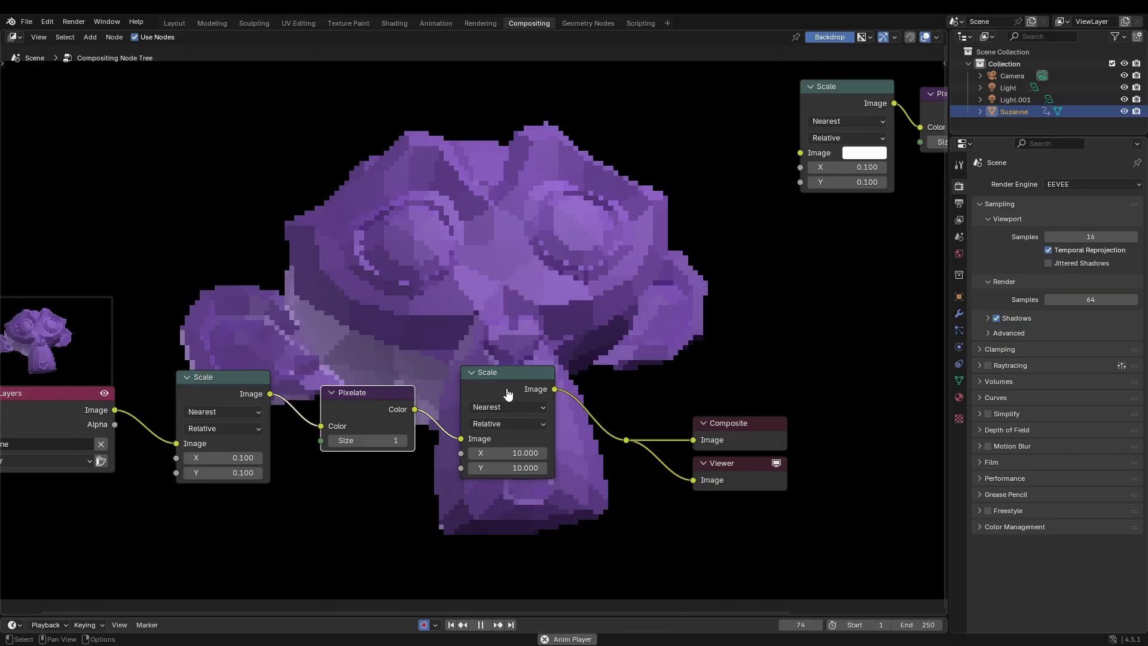
Set the first Scale node's interpolation to Bilinear.
click(224, 411)
click(231, 460)
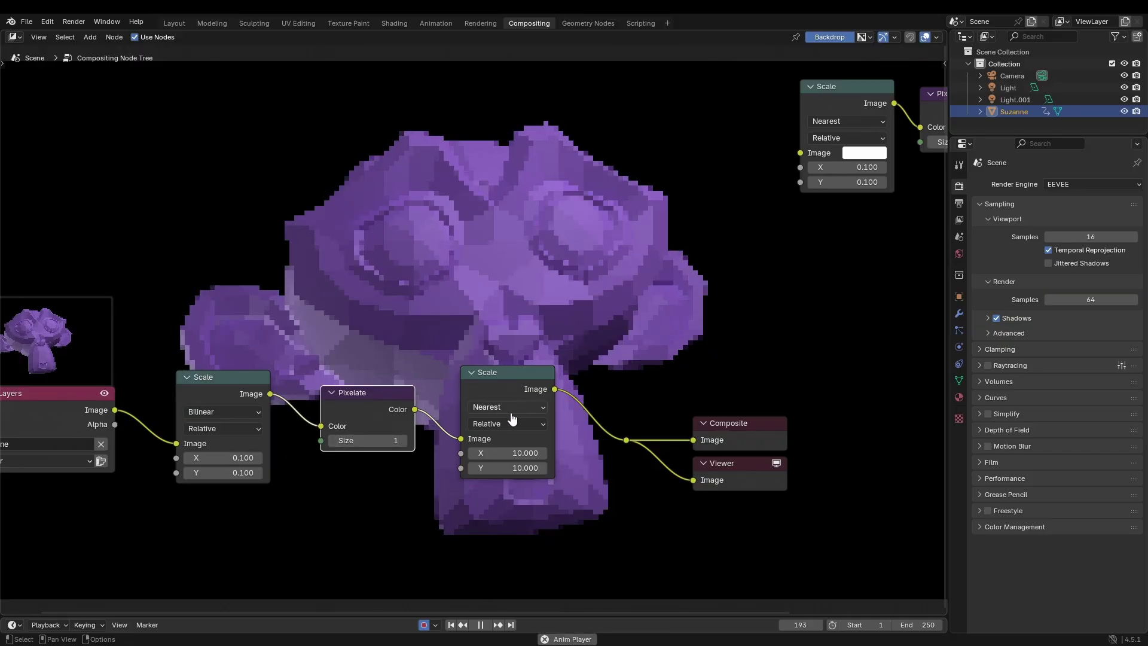
Try Bilinear interpolation on the second Scale node and return it to Nearest.
click(512, 408)
click(520, 457)
middle_drag(443, 466, 391, 447)
click(465, 388)
click(456, 420)
middle_drag(450, 412, 526, 414)
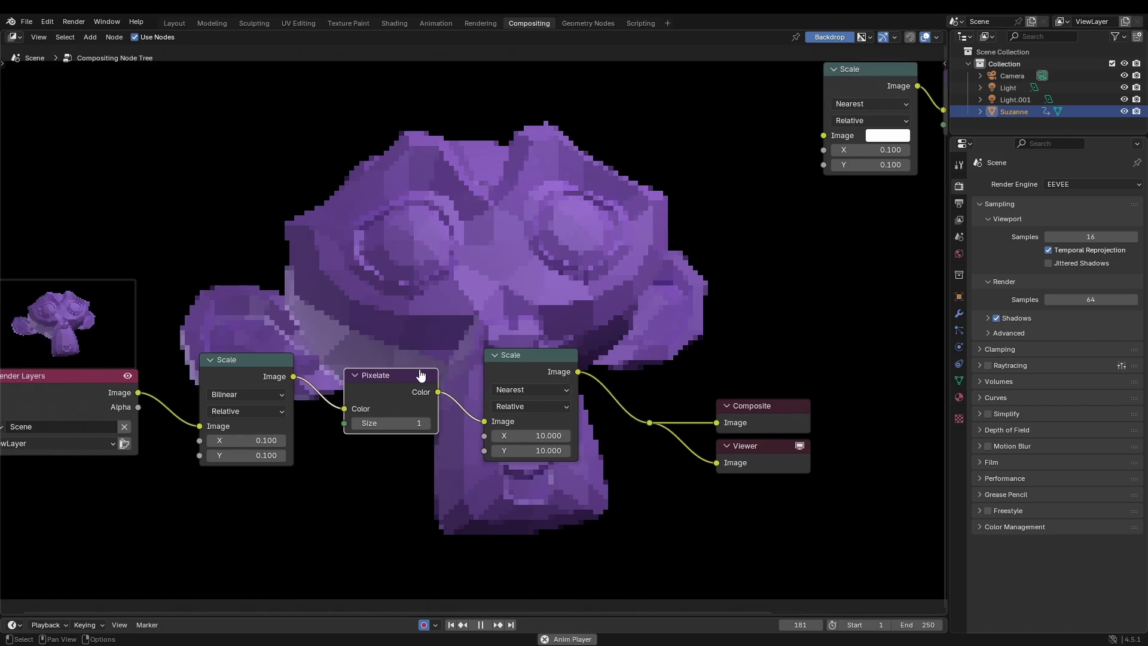
Try Nearest interpolation on the first Scale node and return it to Bilinear.
click(246, 395)
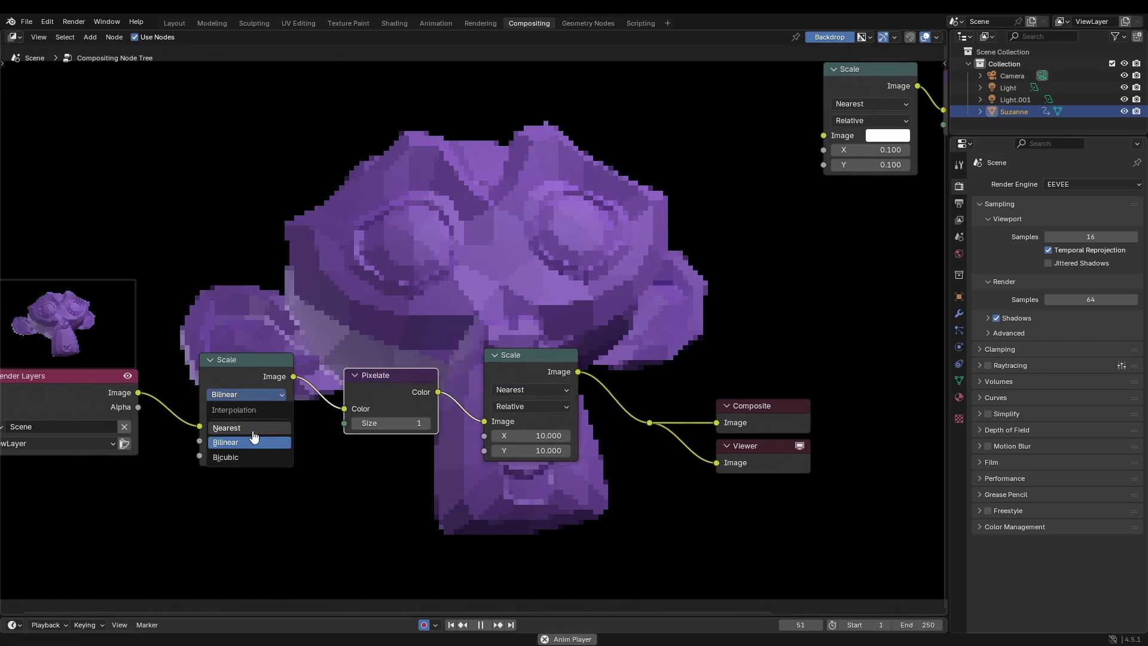
click(252, 433)
click(250, 395)
click(247, 442)
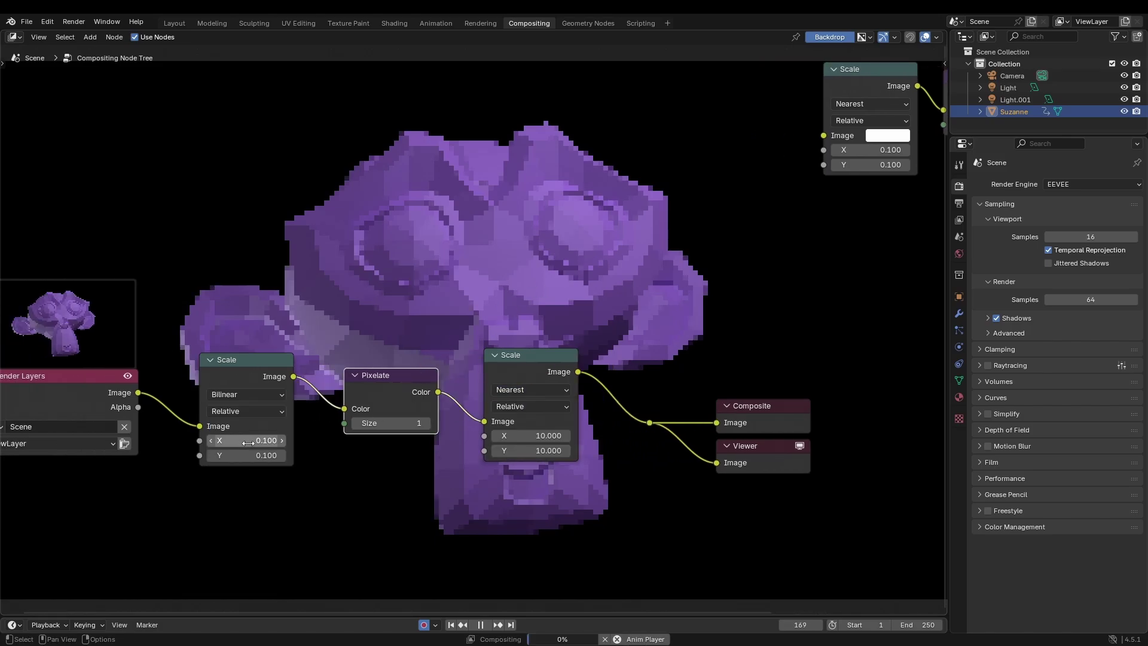
Compare Nearest with Bilinear interpolation on the first Scale node against an enlarged backdrop, ending on Bilinear.
middle_drag(302, 343, 281, 367)
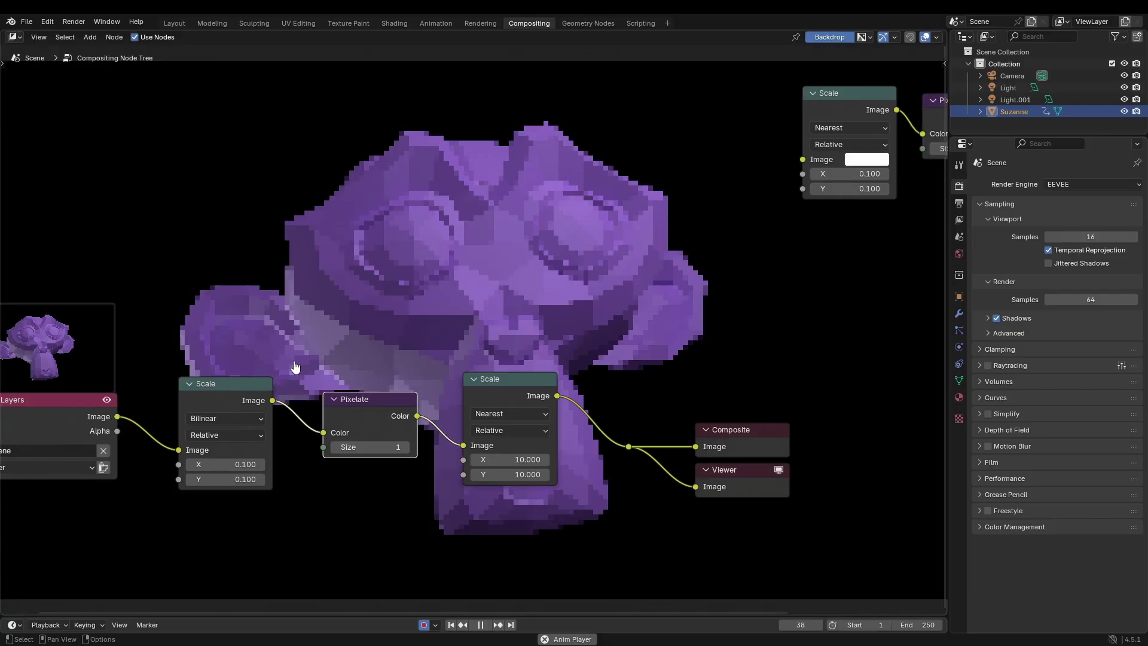
key(alt+v)
key(alt+v)
key(alt+v)
key(alt+v)
key(alt+v)
key(alt+v)
middle_drag(358, 317, 133, 258)
middle_drag(550, 306, 428, 350)
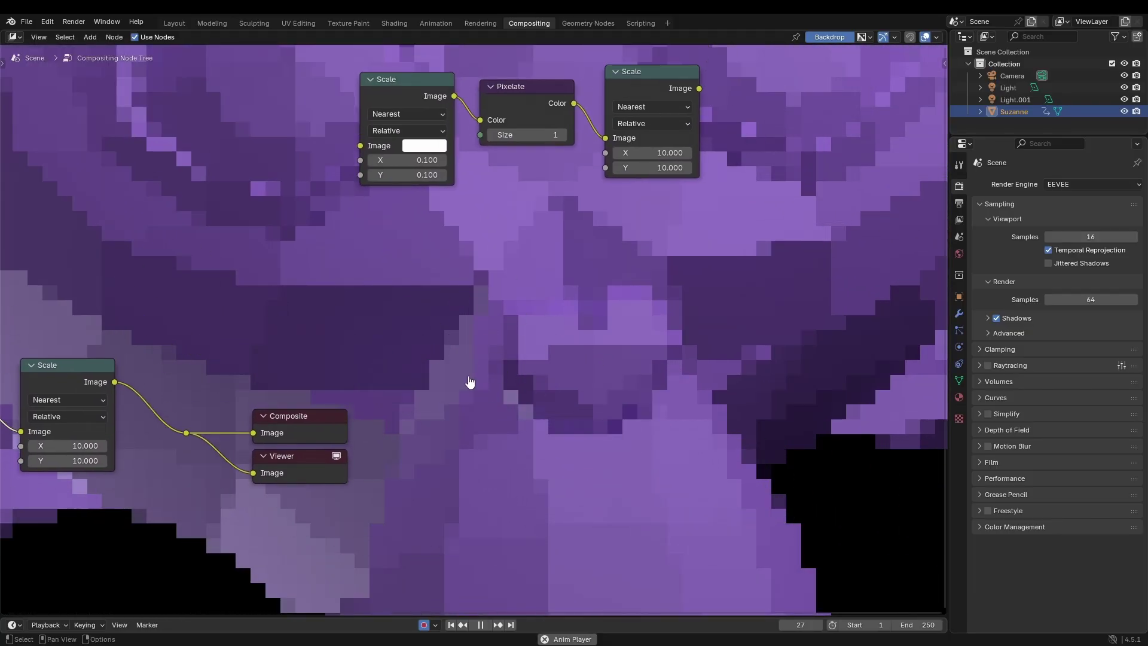
middle_drag(469, 381, 945, 384)
middle_drag(430, 322, 495, 433)
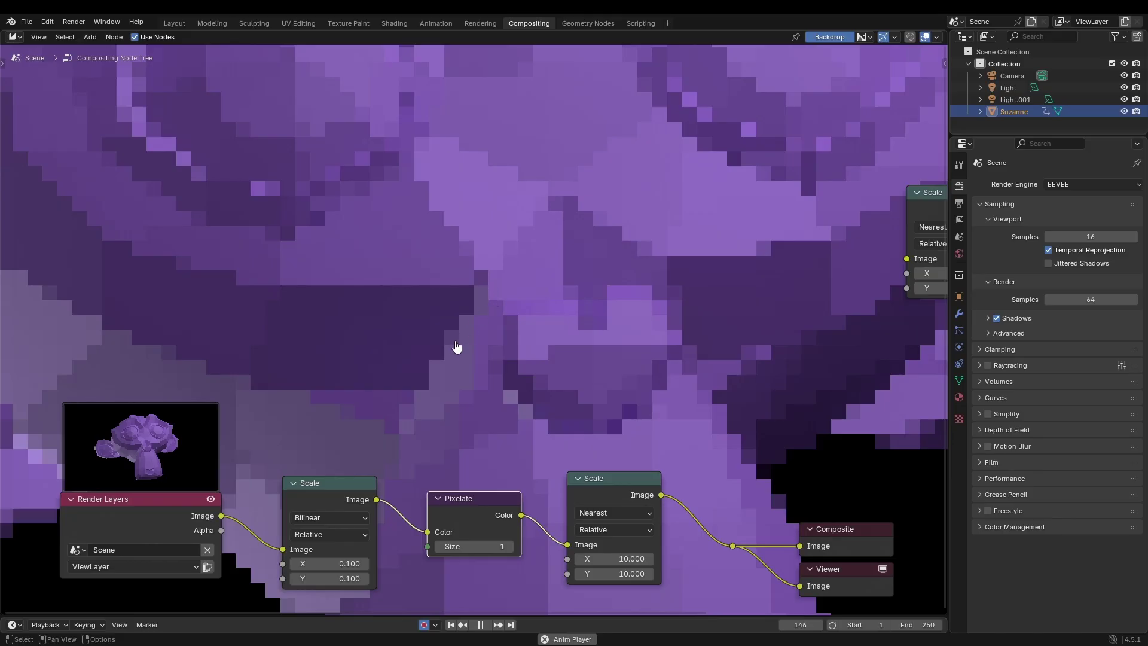
middle_drag(443, 385, 431, 350)
click(298, 483)
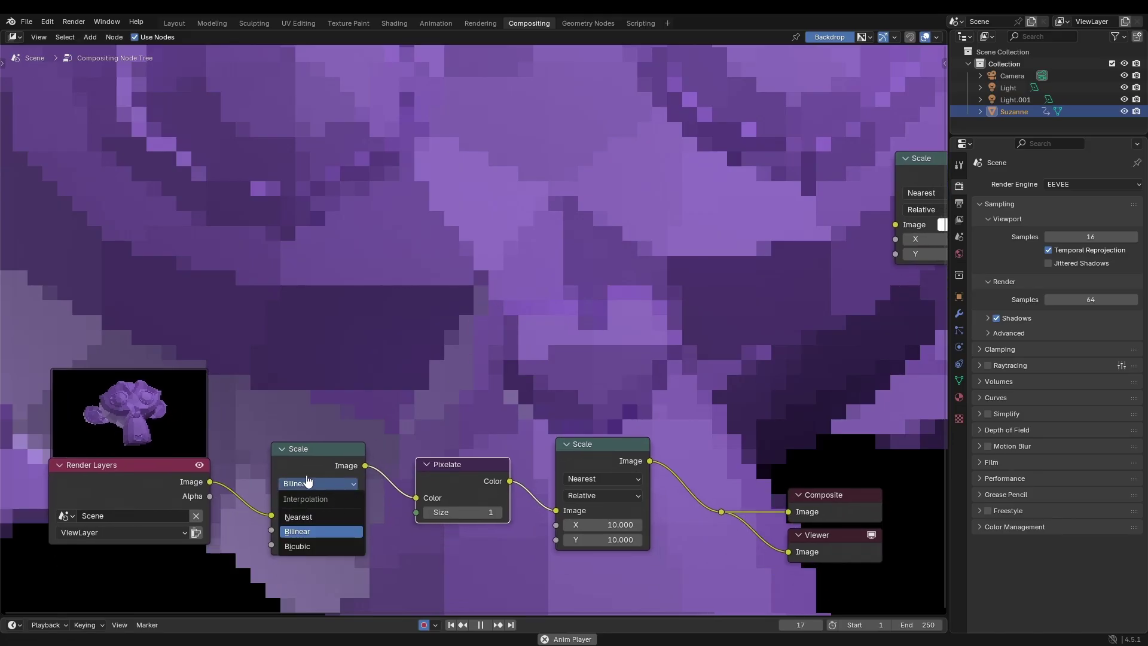
click(306, 517)
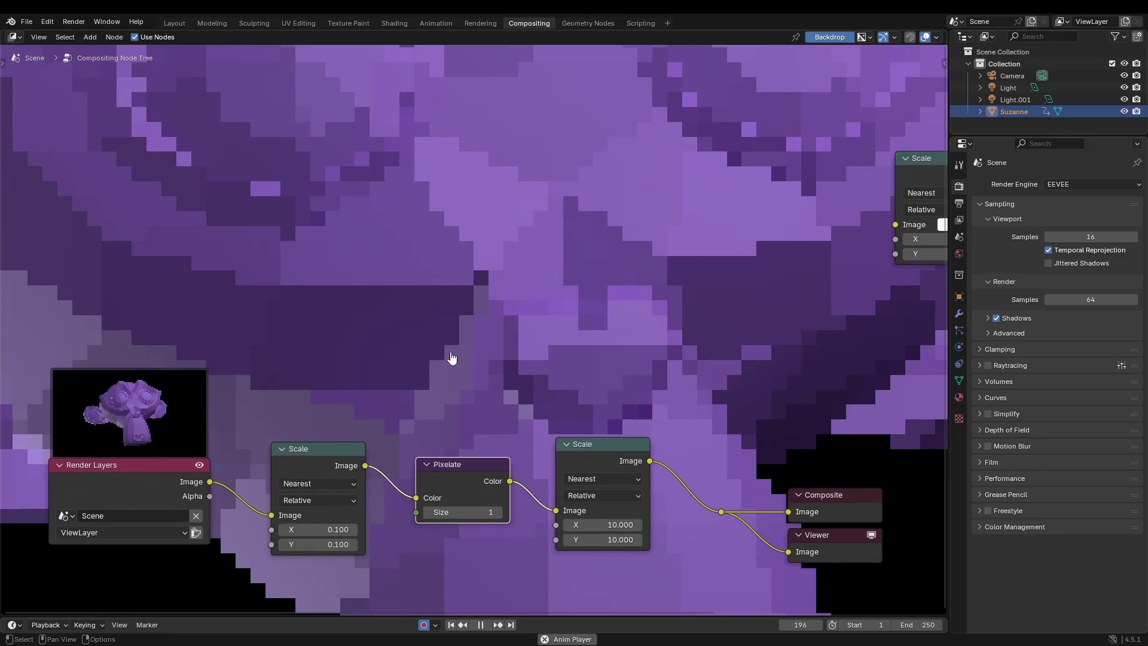
click(325, 484)
click(322, 531)
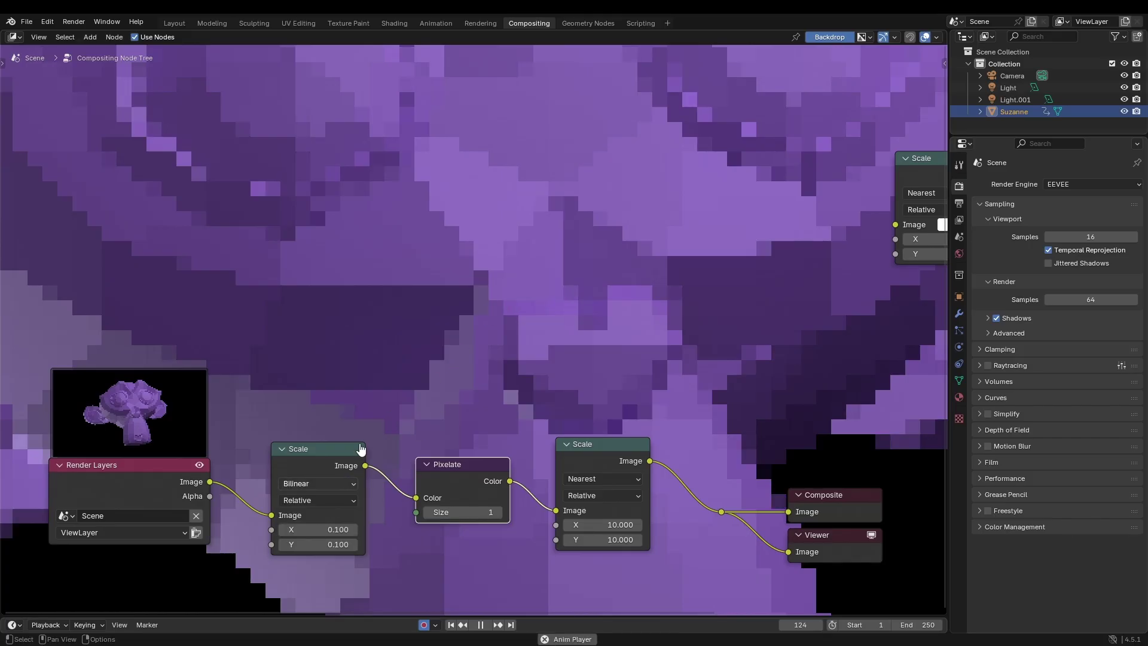
Examine the whole pixelated monkey render in a reduced backdrop together with the connected Scale, Pixelate and Scale nodes.
key(Home)
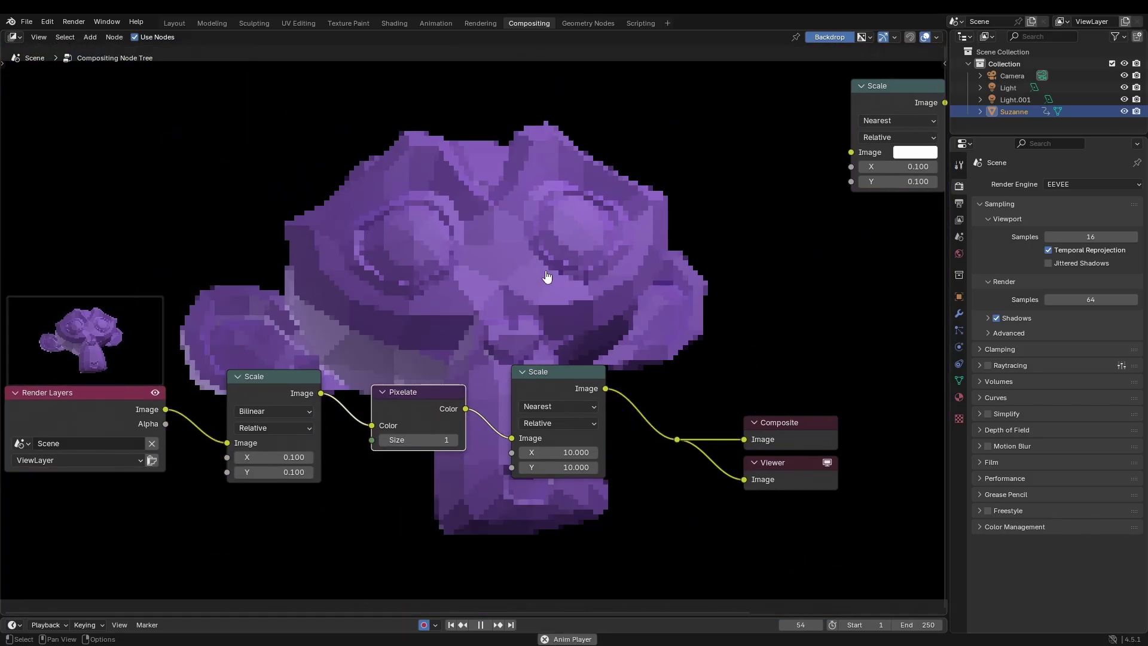
key(v)
key(v)
drag(511, 325, 493, 304)
middle_drag(493, 302, 577, 422)
click(516, 420)
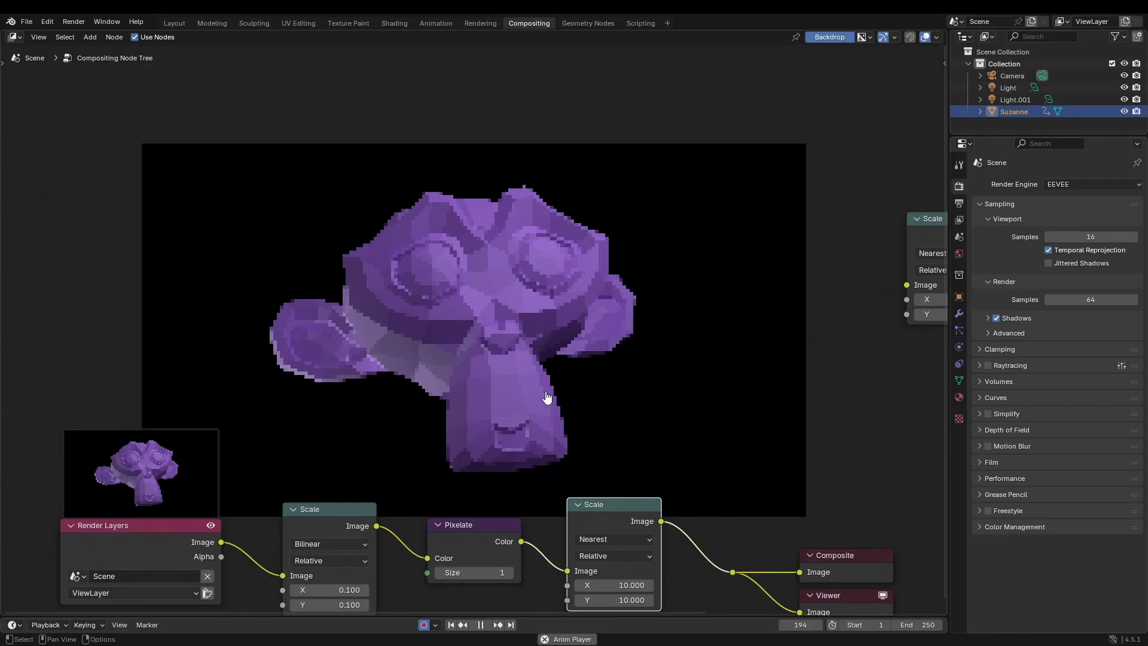
middle_drag(544, 395, 521, 219)
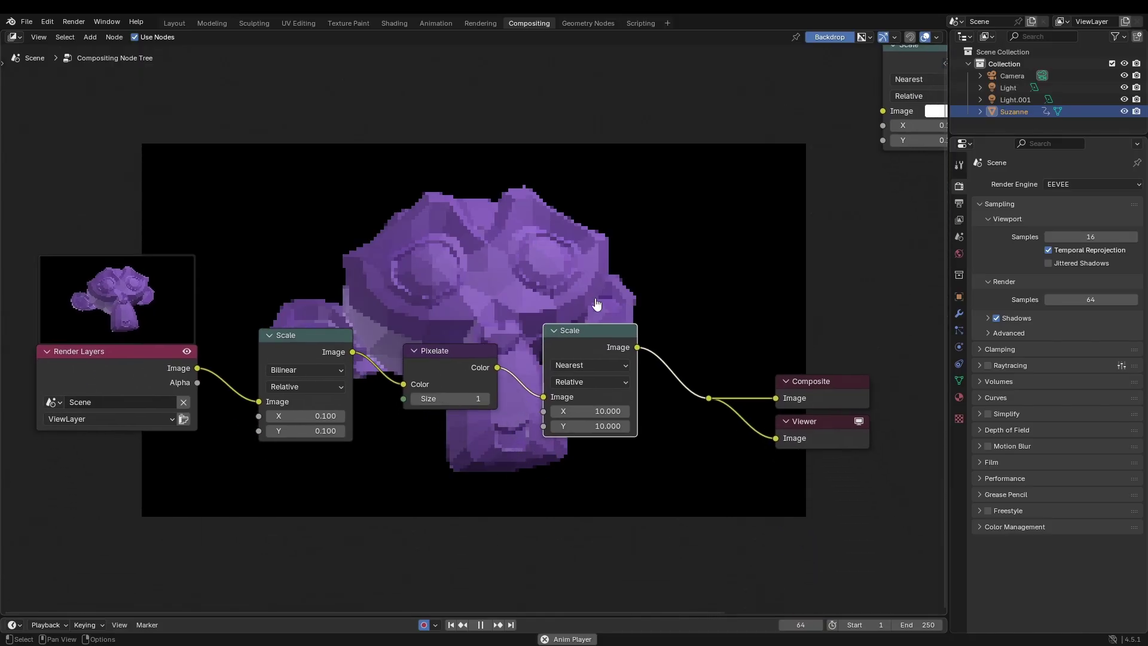
middle_drag(693, 326, 601, 307)
mouse_move(506, 312)
mouse_down()
mouse_move(473, 327)
mouse_move(521, 321)
mouse_up()
drag(616, 377, 687, 388)
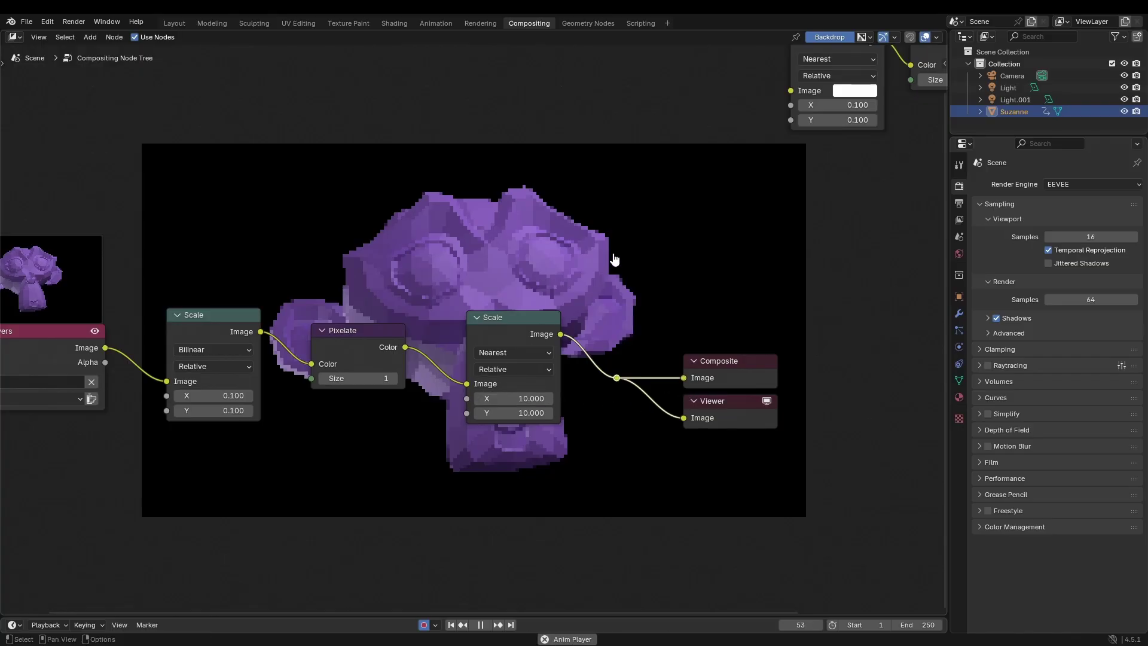
Select the spare Scale, Pixelate and Scale nodes that are not connected to the Render Layers chain.
key(Home)
middle_drag(615, 318, 532, 286)
drag(545, 336, 543, 343)
scroll(625, 320, down, 4)
middle_drag(745, 303, 569, 353)
drag(826, 300, 608, 230)
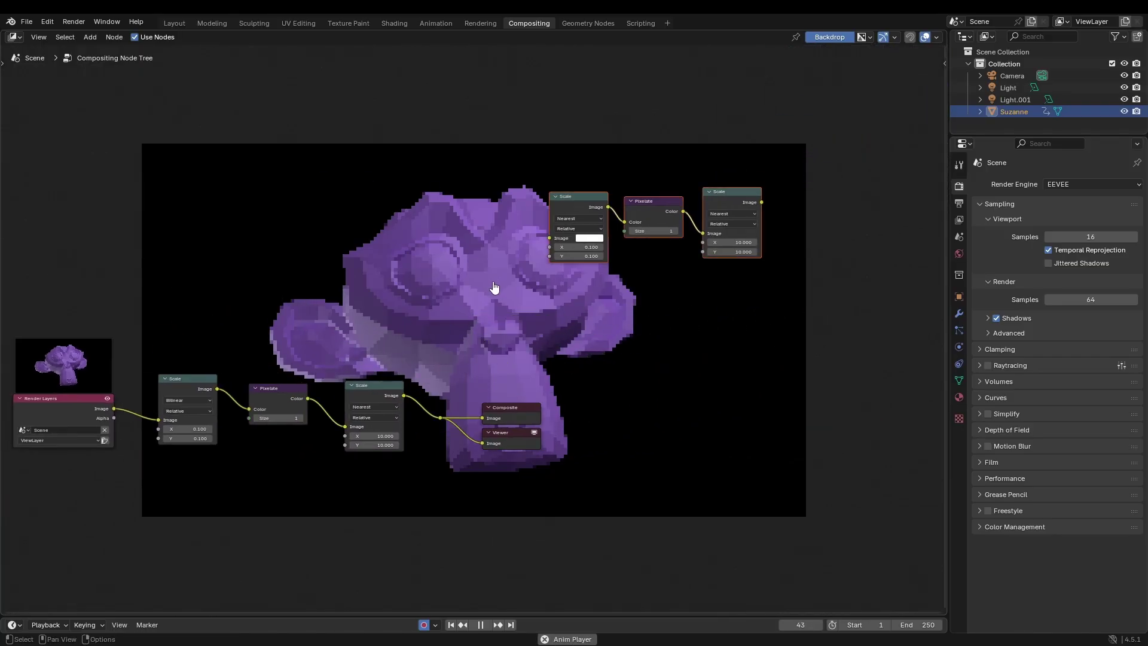